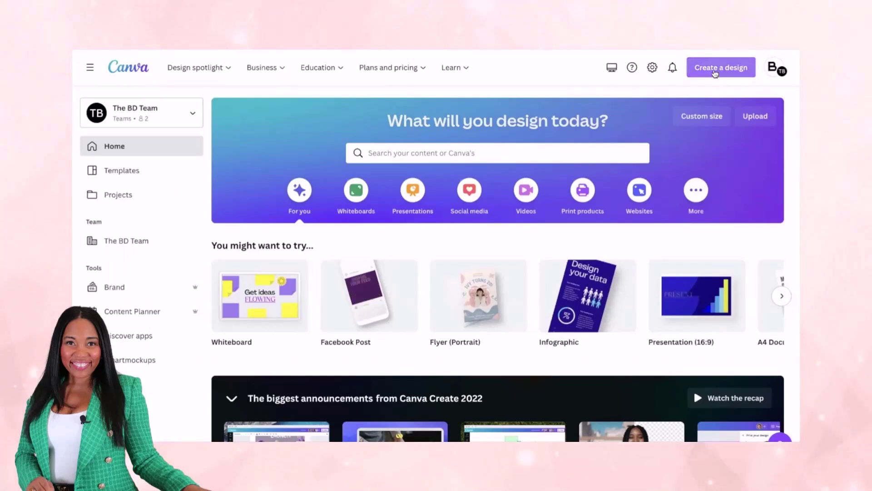
Create a new Presentation (16:9) design and browse the available presentation templates.
click(705, 73)
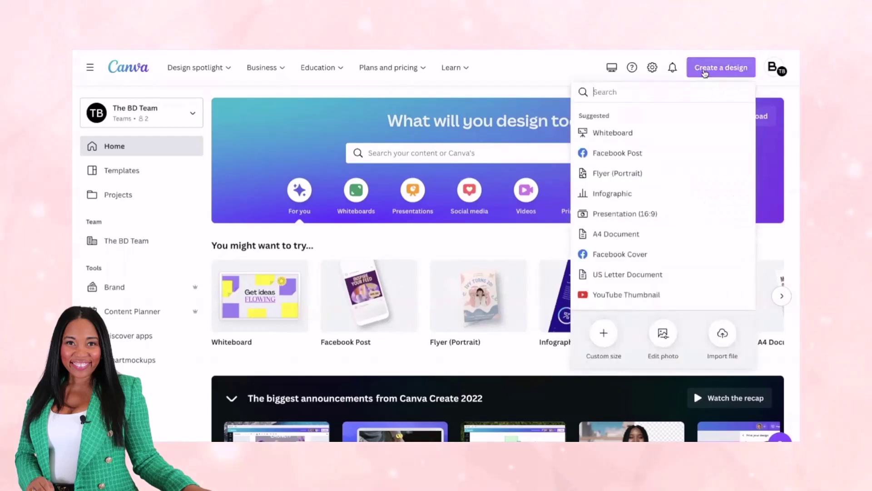
click(615, 216)
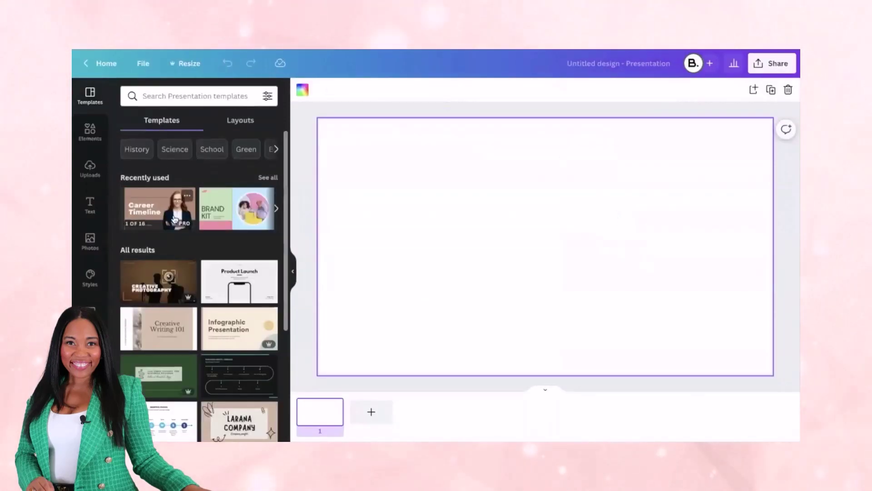
scroll(171, 285, down, 10)
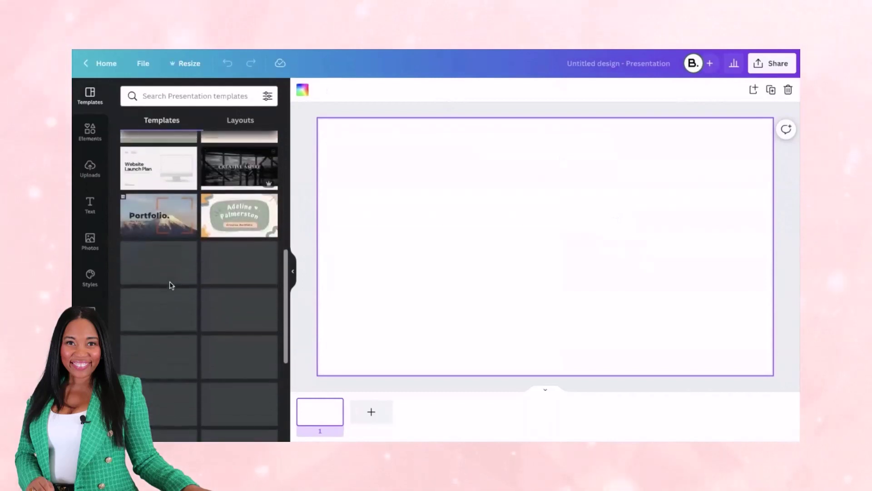
scroll(171, 285, up, 10)
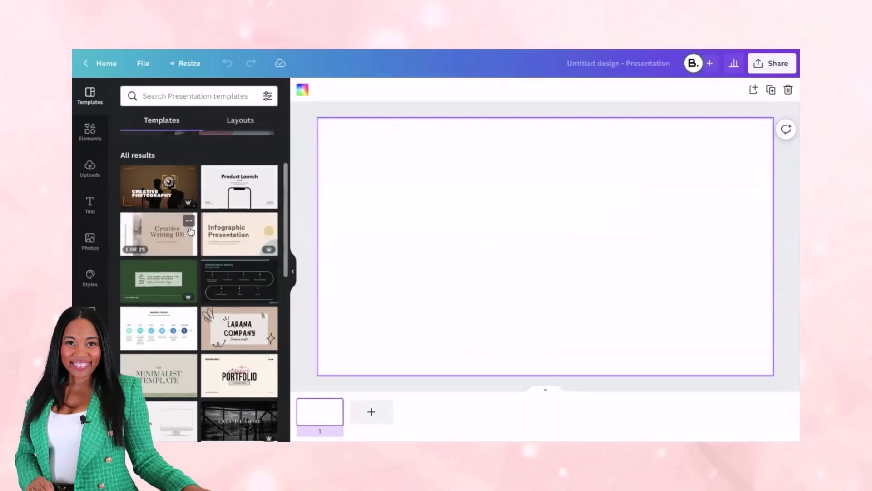
scroll(190, 232, up, 2)
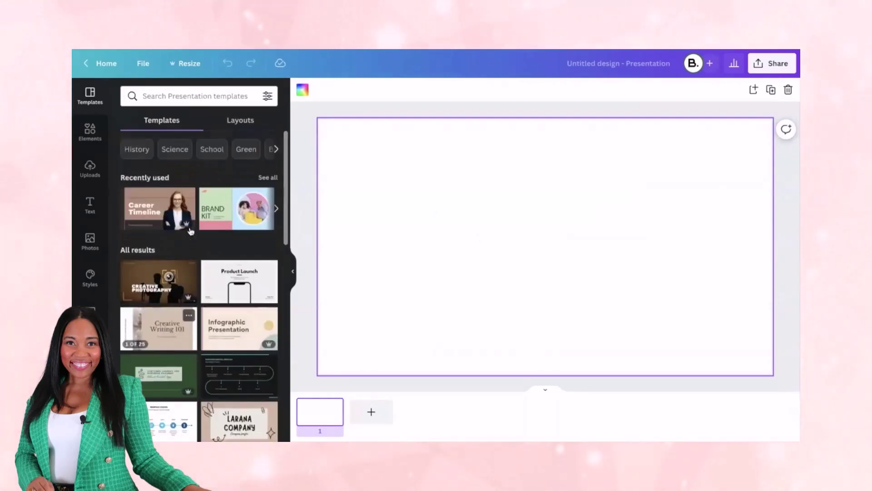
Apply the "Career Timeline" cover page from the Brown Simple Career Timeline CV Presentation template to the blank slide.
click(163, 205)
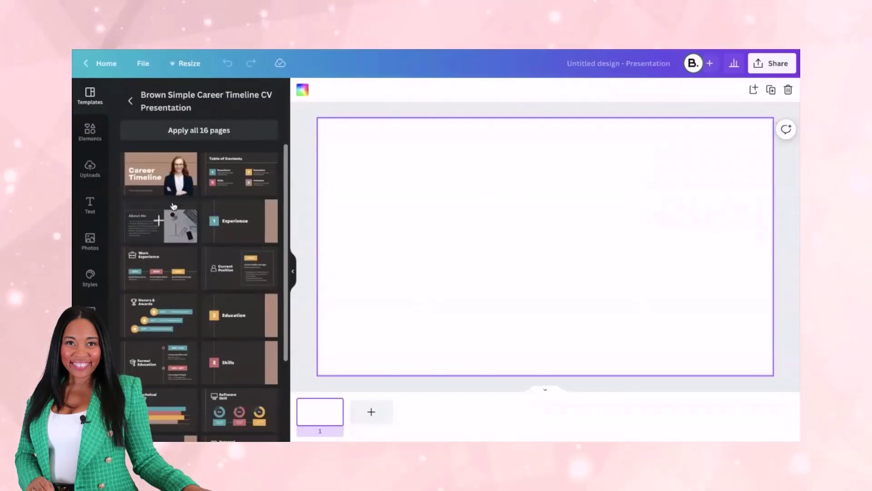
scroll(216, 260, down, 3)
scroll(216, 261, down, 1)
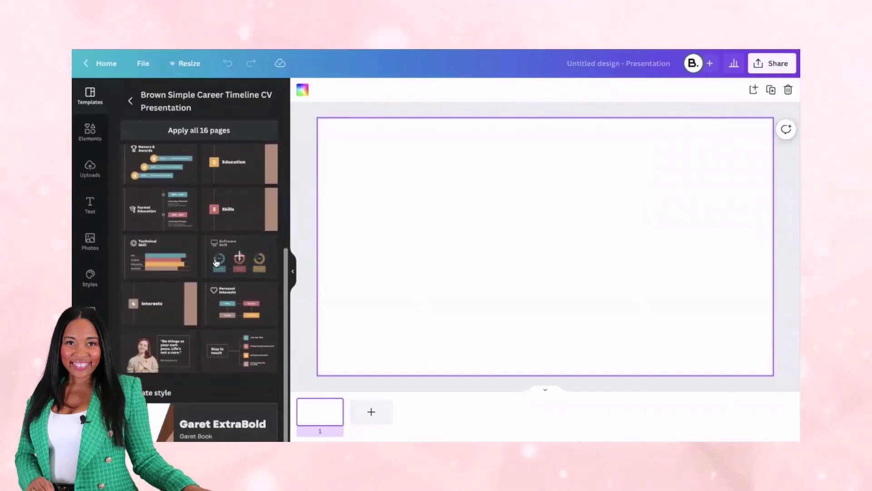
scroll(216, 262, up, 4)
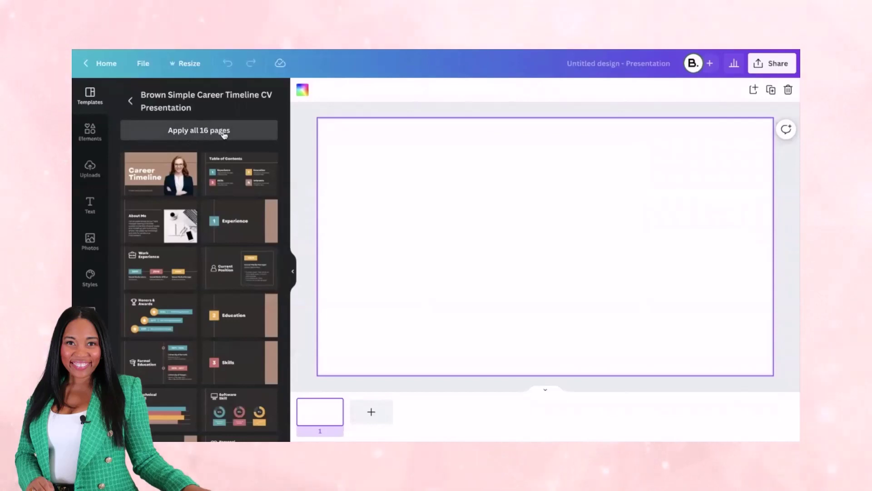
click(170, 175)
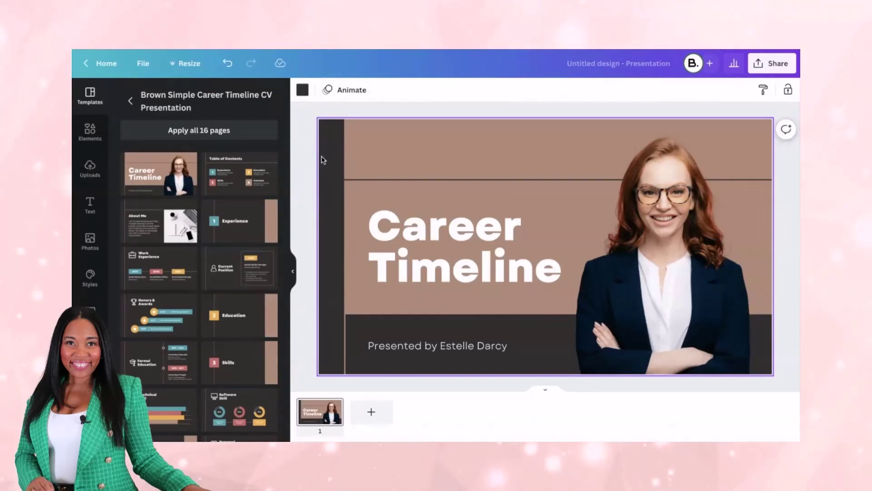
Recolour the slide background peach and the large brown rectangle pale pink, using the NEW BD TEAM PALETTE.
click(302, 90)
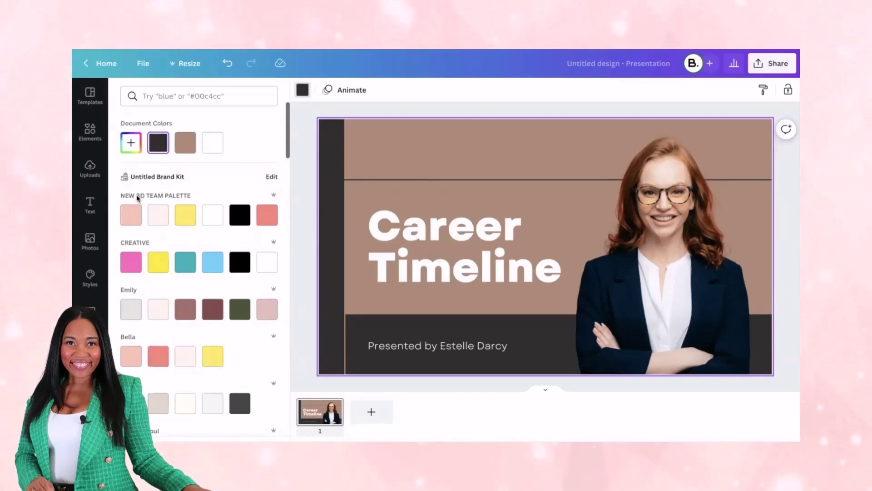
click(133, 218)
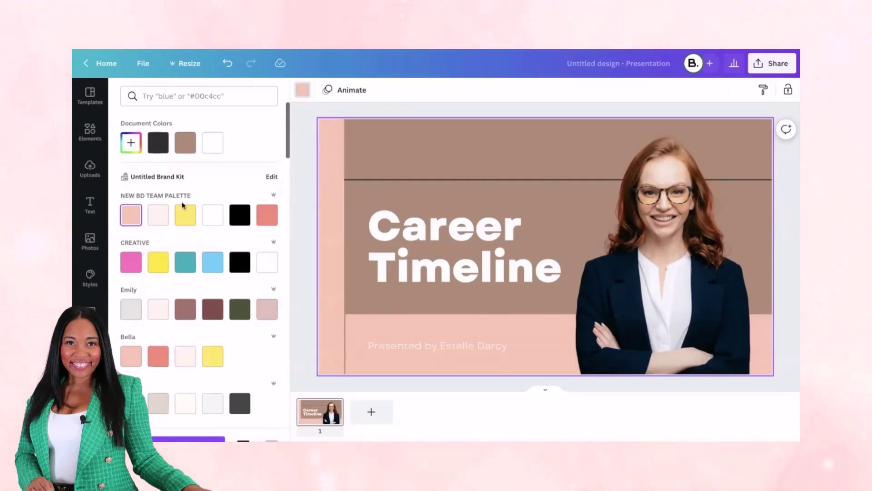
click(360, 157)
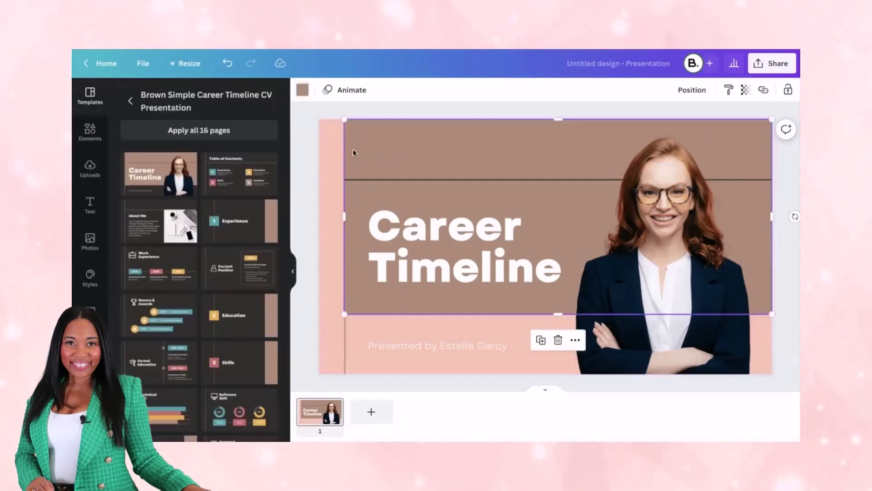
click(299, 89)
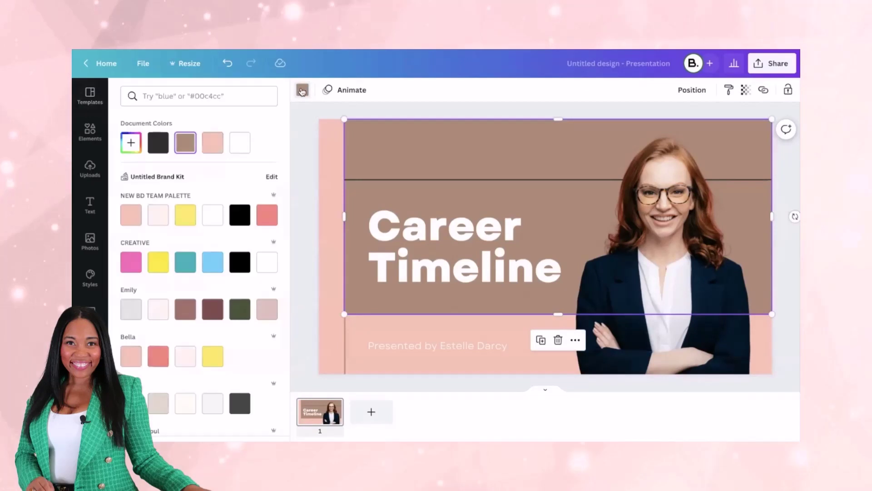
click(158, 215)
click(304, 173)
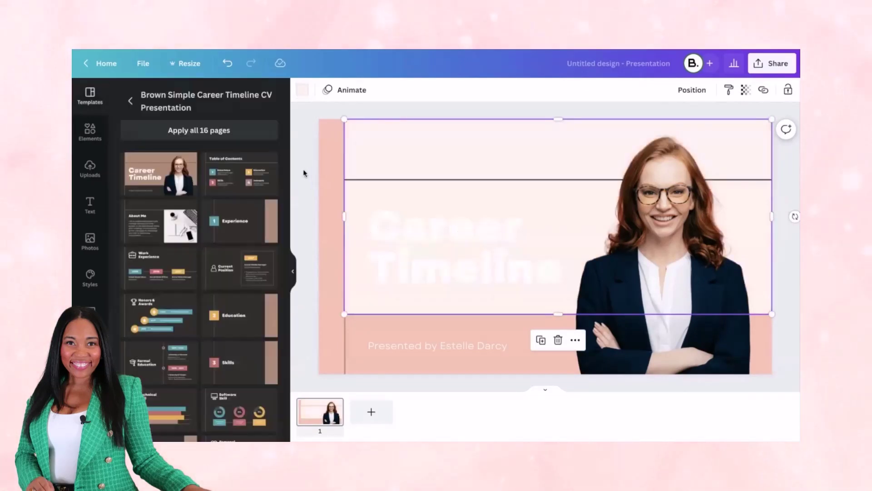
Change the colour of the whole "Career Timeline" title to black from the NEW BD TEAM PALETTE.
click(436, 250)
double_click(433, 243)
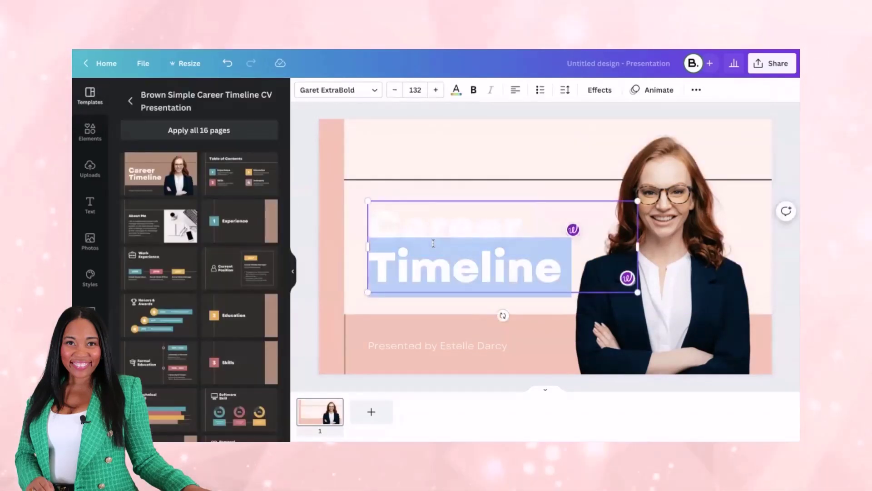
key(ctrl+a)
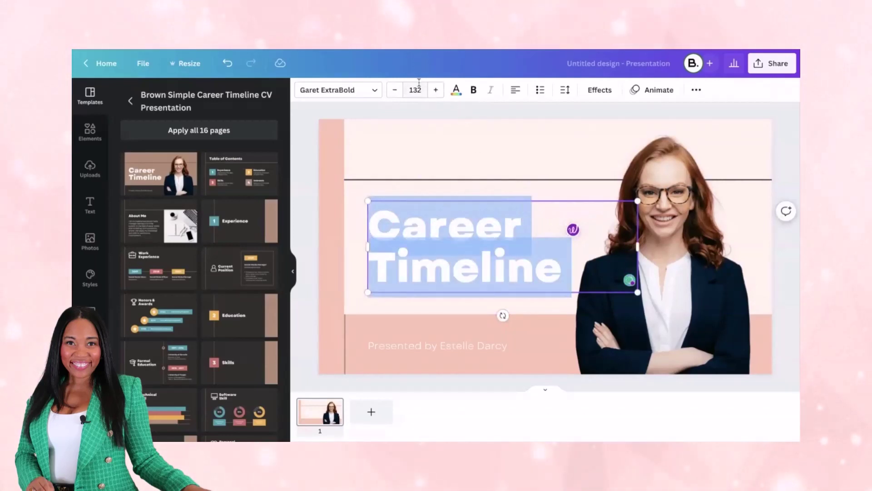
click(456, 93)
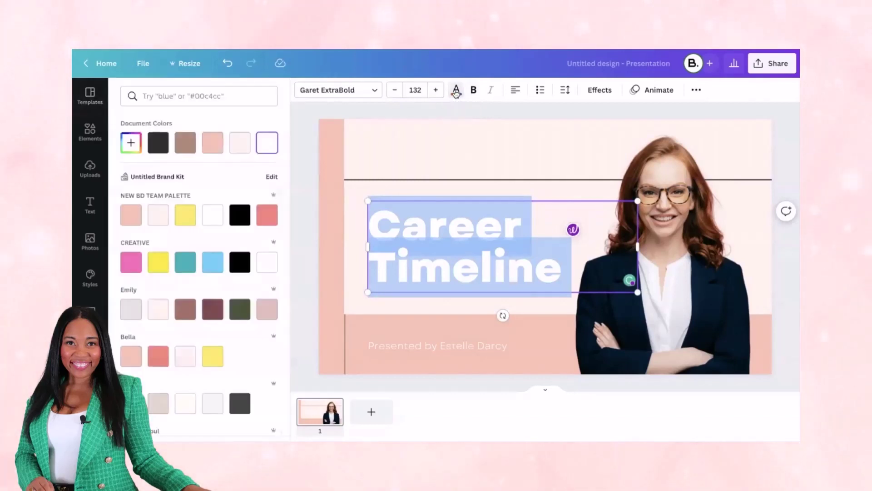
click(240, 216)
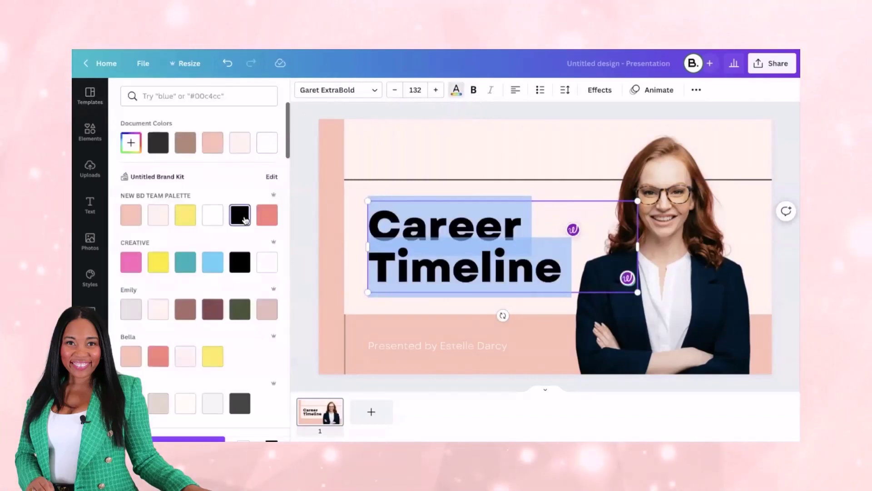
click(403, 138)
Set the font of the slide title to Bebas Neue.
double_click(396, 255)
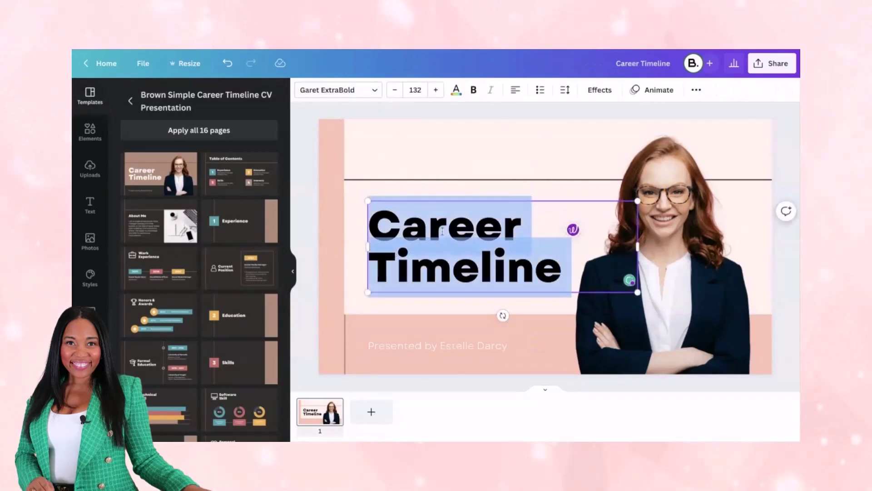
click(377, 90)
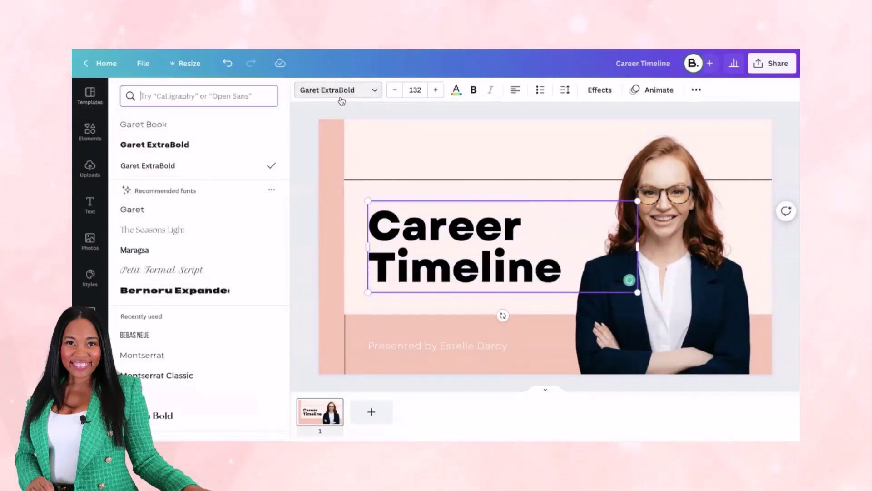
scroll(164, 221, down, 3)
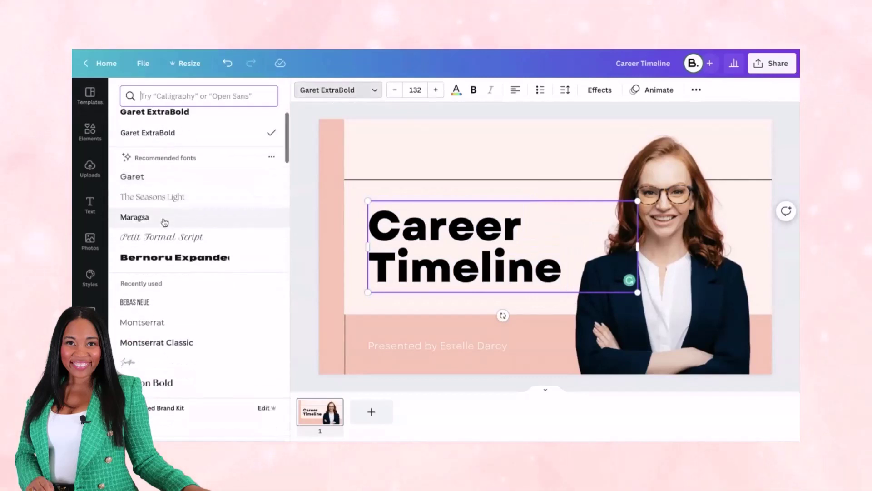
click(152, 228)
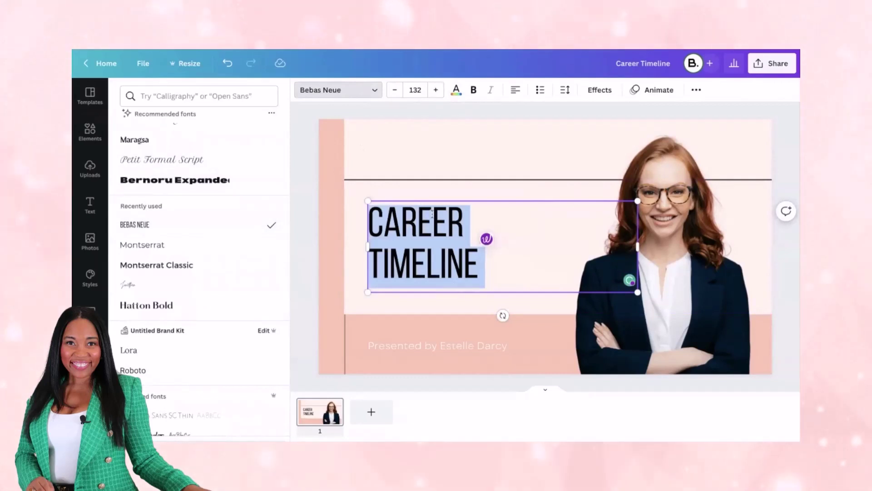
Replace the title text with "MY PRESENTATION NAME".
text(MY RE)
key(BackSpace)
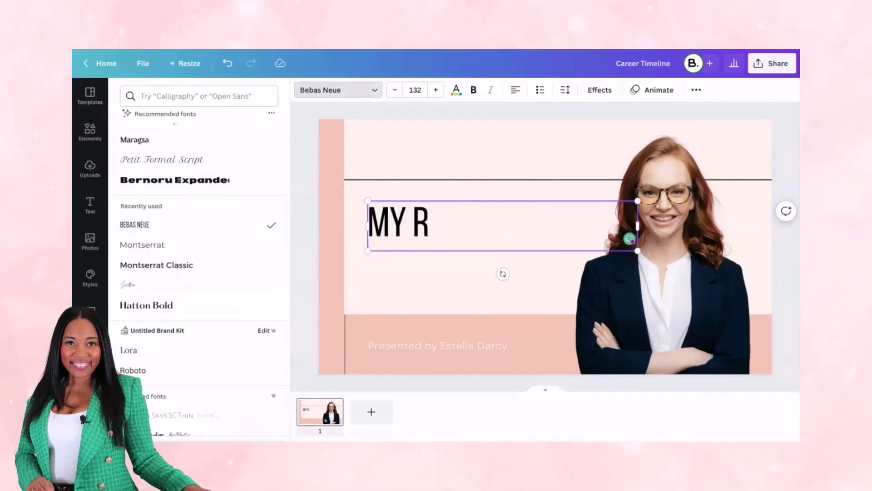
text(ESE)
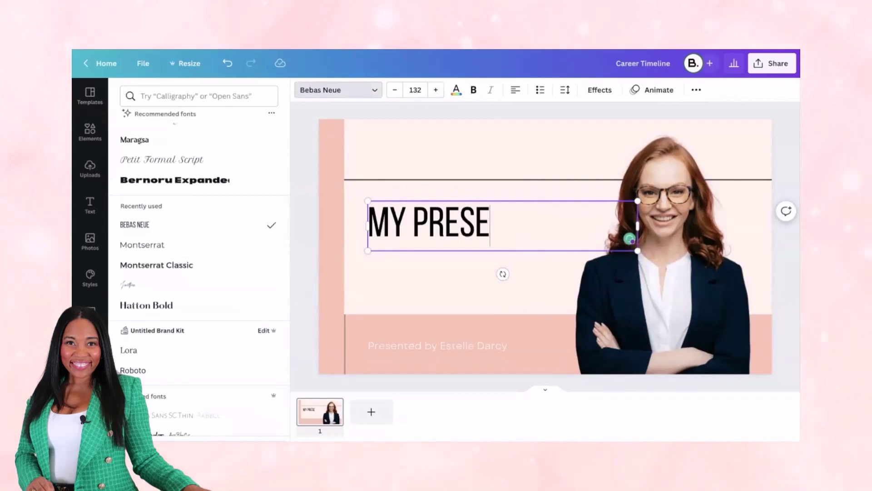
text(NTATION NAME)
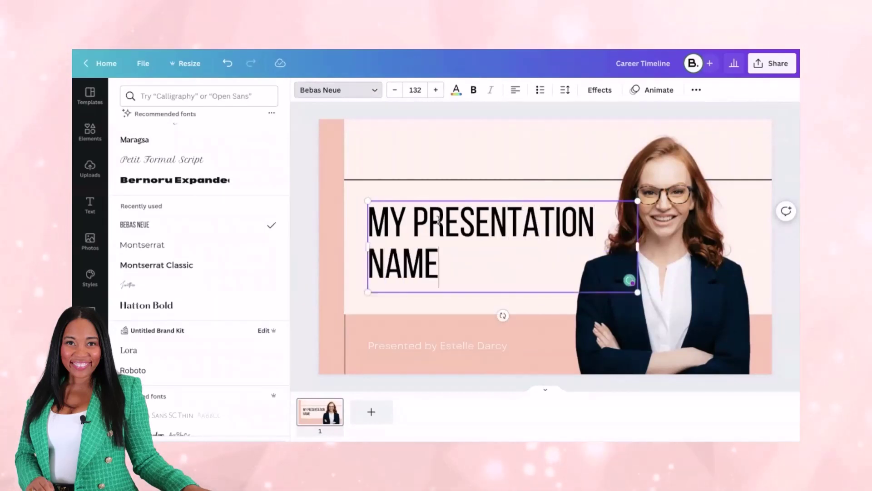
Recolour the short vertical line and the horizontal line above the title yellow from the NEW BD TEAM PALETTE.
click(345, 337)
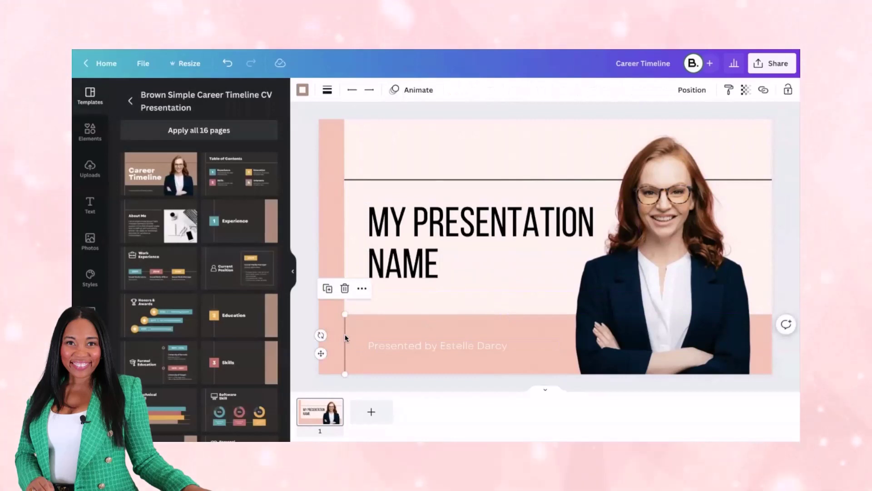
key(Escape)
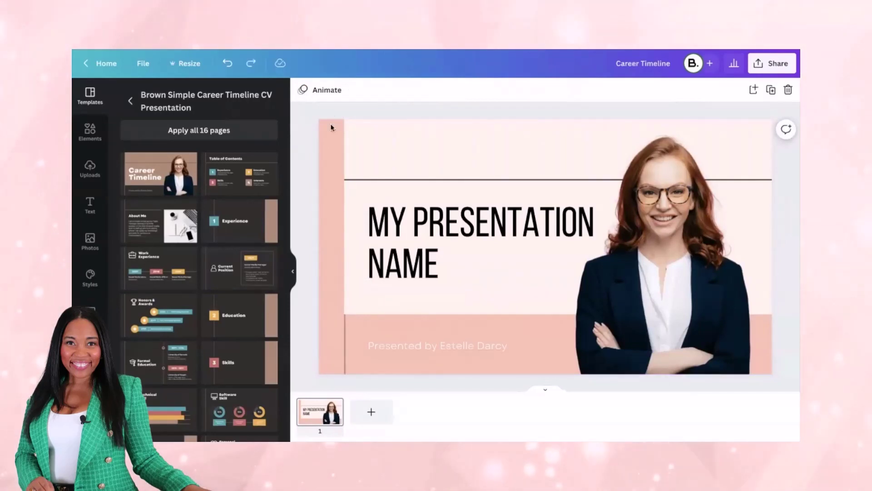
click(346, 353)
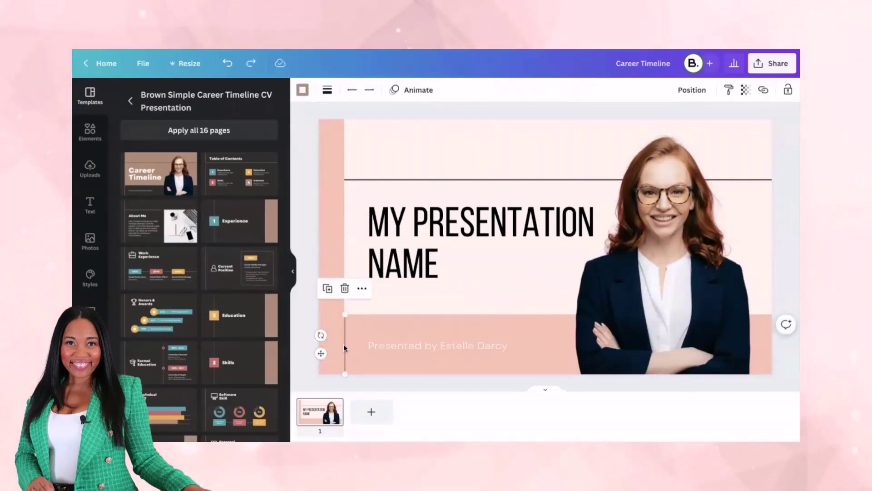
click(303, 89)
click(185, 241)
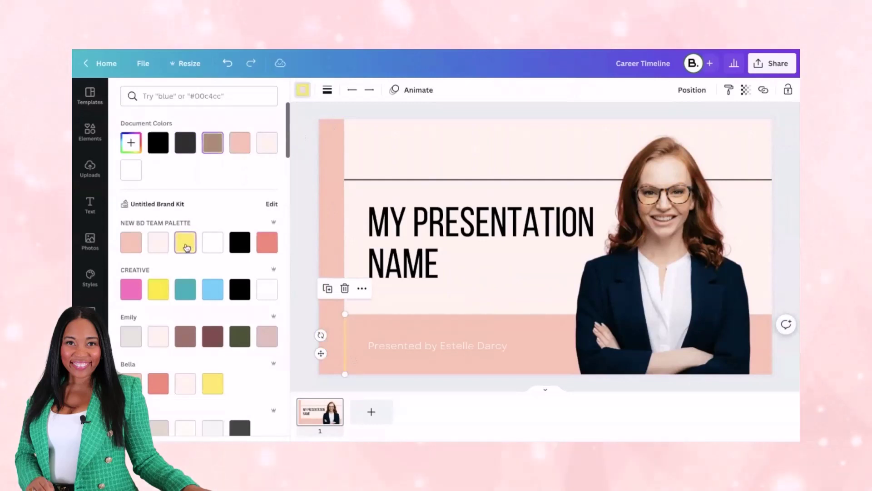
click(364, 180)
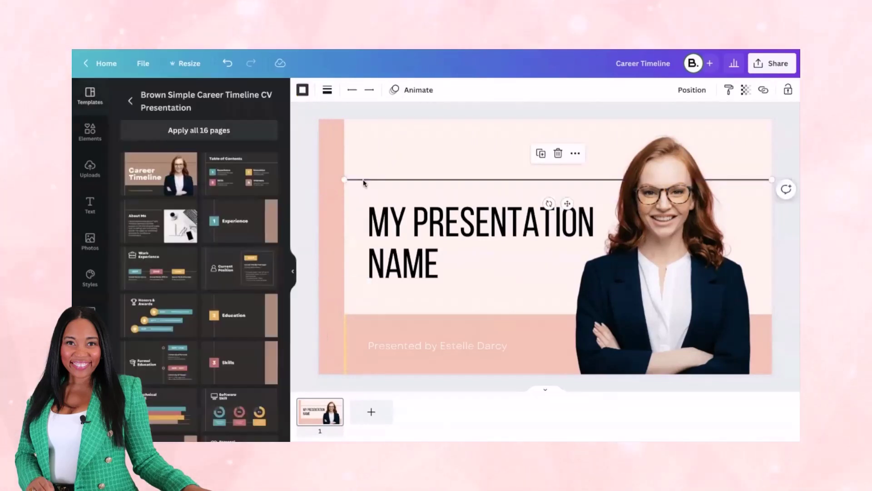
click(303, 90)
click(186, 243)
click(318, 163)
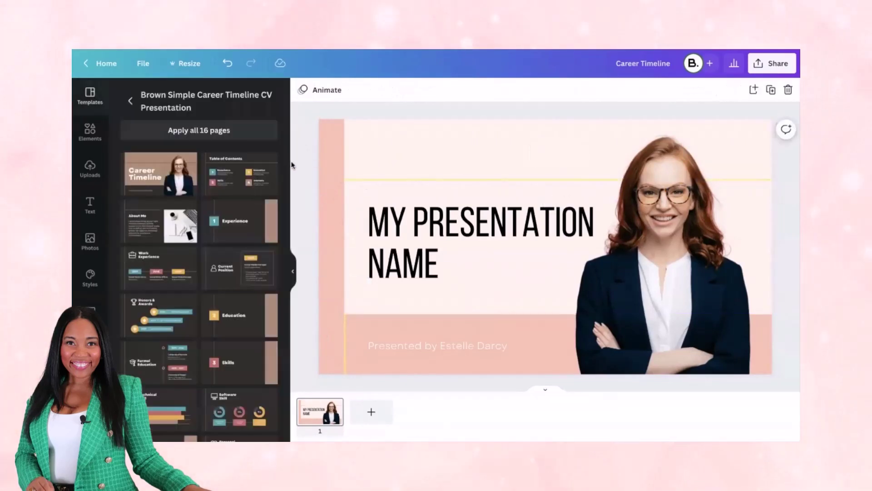
Recolour the "Presented by" line on the cover slide black from the NEW BD TEAM PALETTE.
click(427, 344)
click(455, 90)
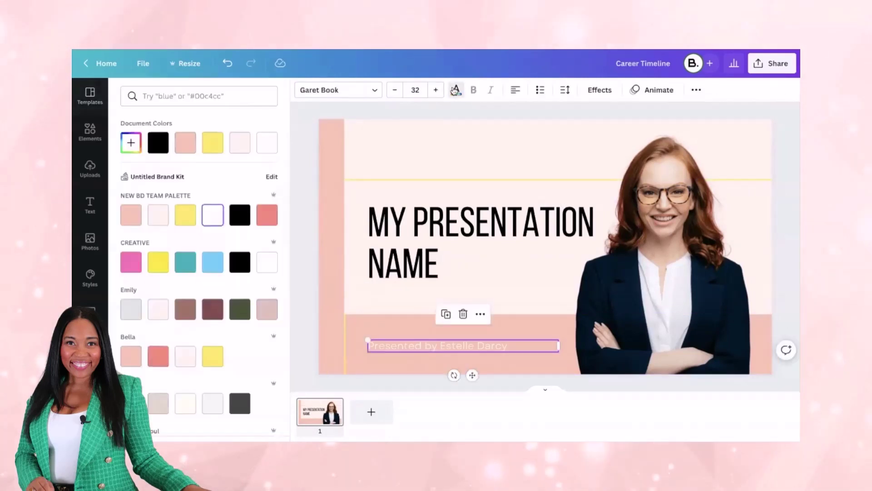
click(240, 215)
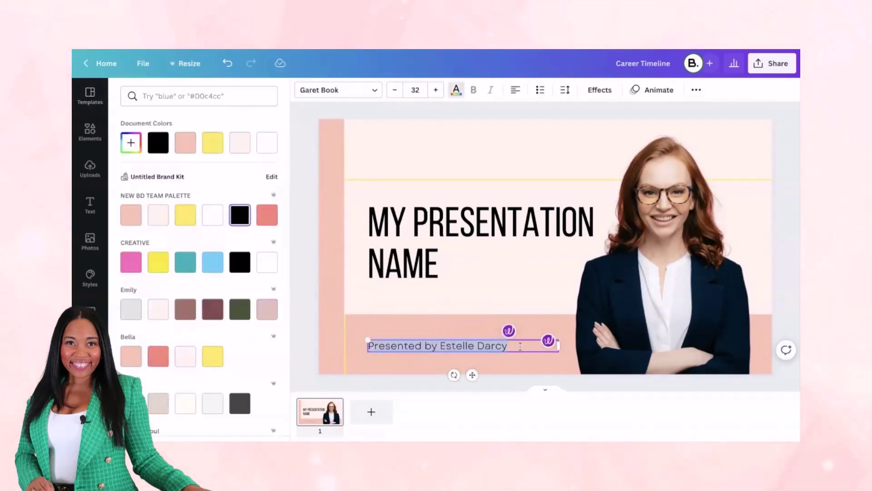
Replace the sample name in the "Presented by" line with the presenter's first and last name.
drag(519, 346, 440, 346)
text(Brittany Darr)
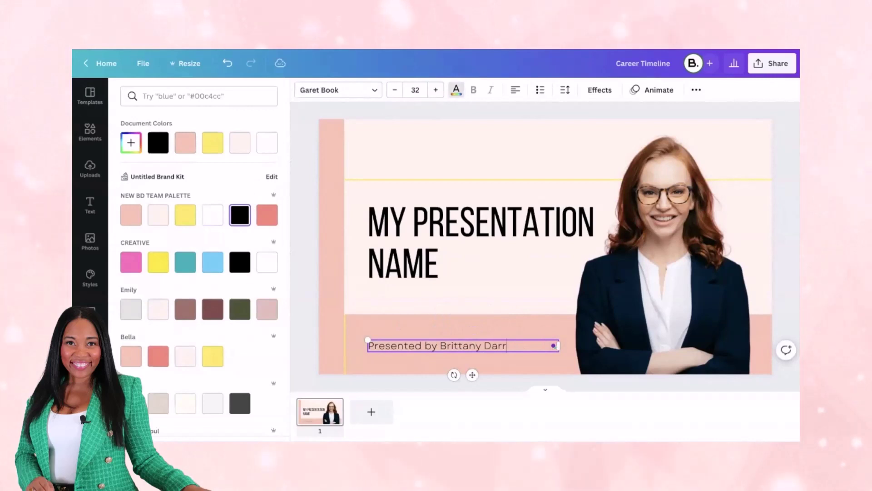
text(ington Smith)
key(ctrl+shift+Left)
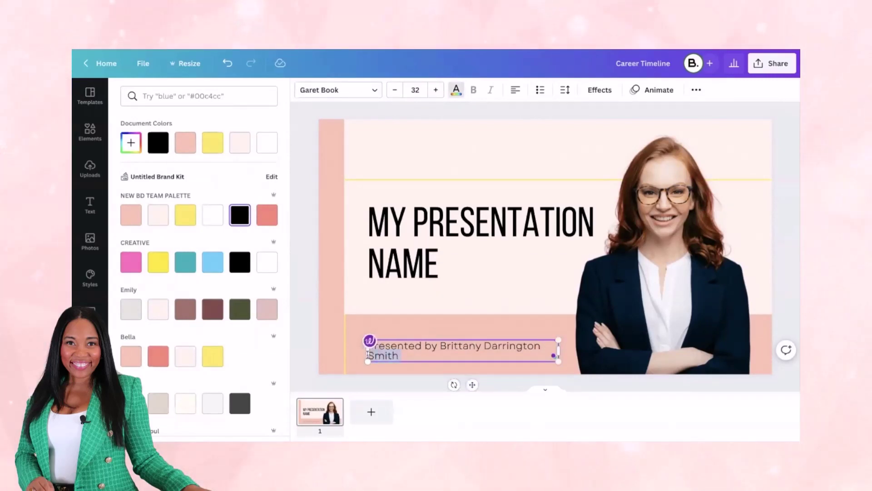
key(BackSpace)
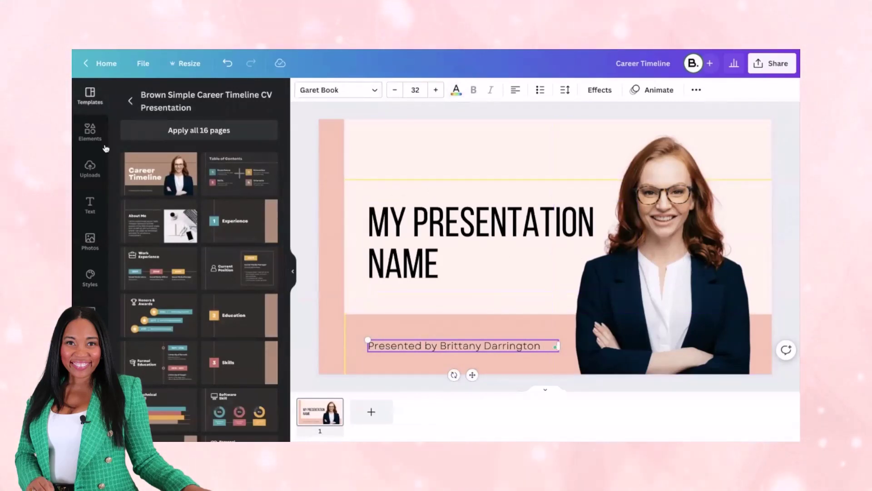
Insert the uploaded photo of the presenter at a desk and place it in the slide's lower-right corner.
click(90, 241)
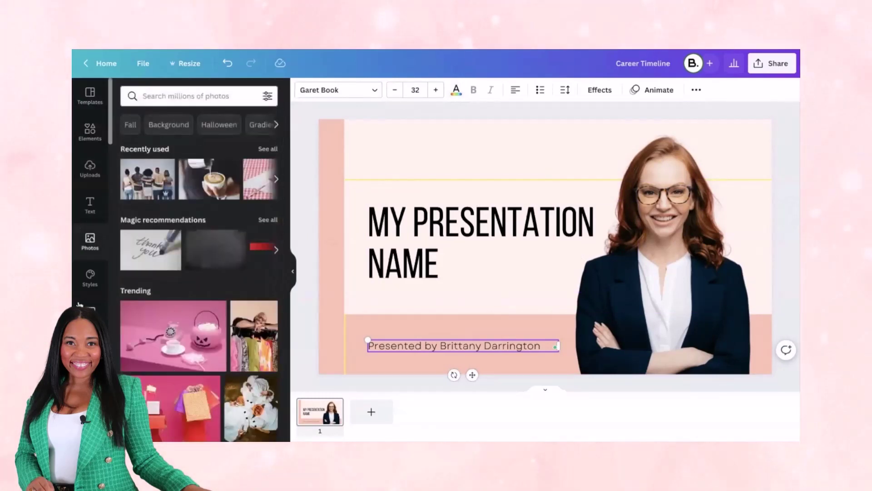
scroll(80, 305, down, 2)
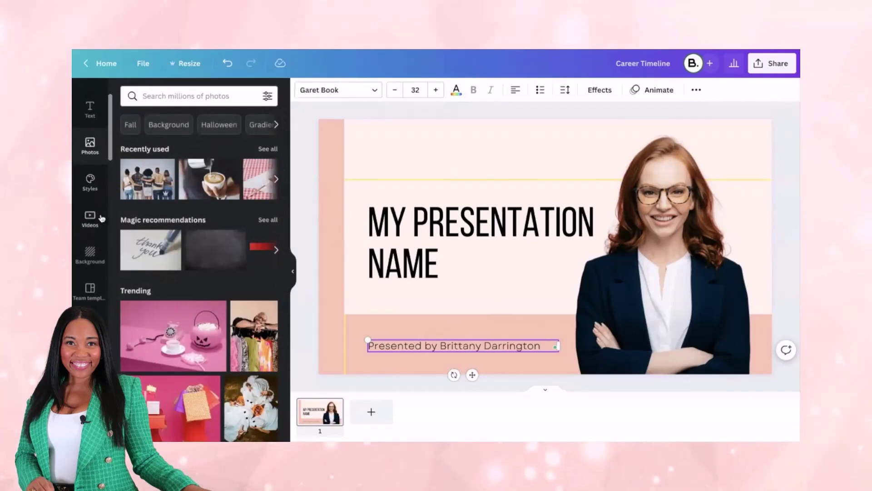
scroll(90, 182, up, 2)
click(89, 169)
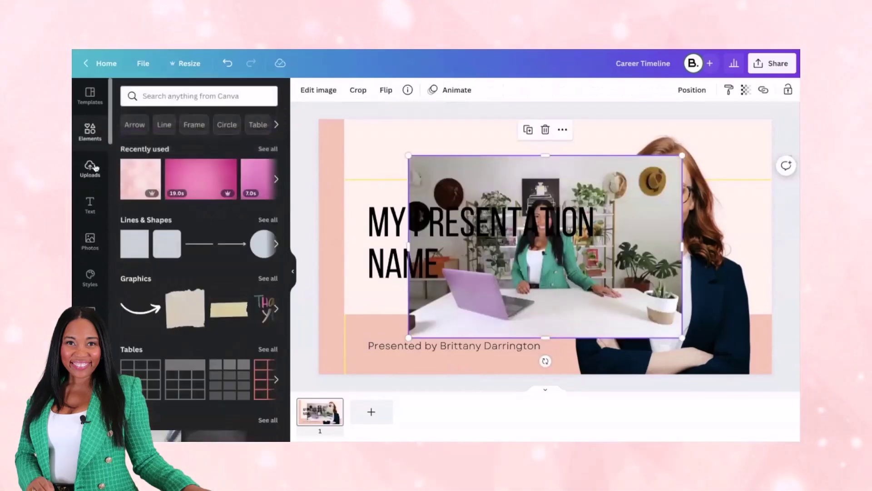
drag(604, 176, 663, 230)
drag(669, 216, 668, 220)
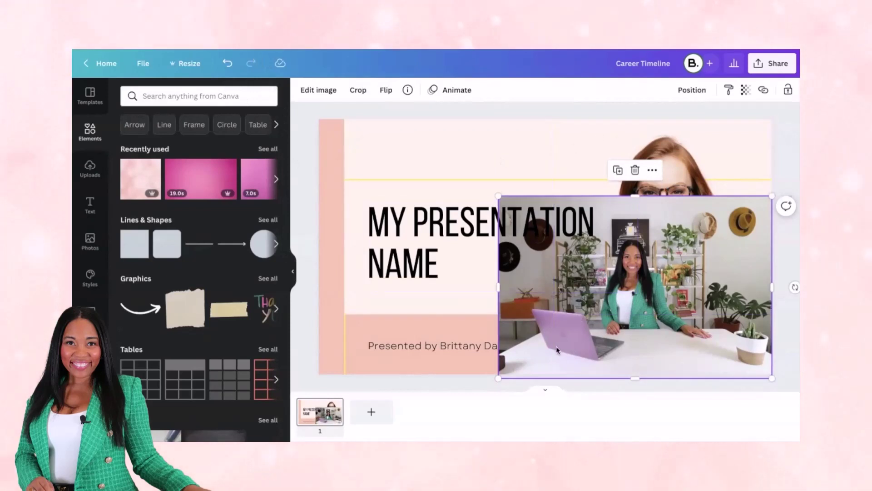
Remove the desk photo's background and crop both sides closer to the presenter, leaving out the laptop.
click(319, 91)
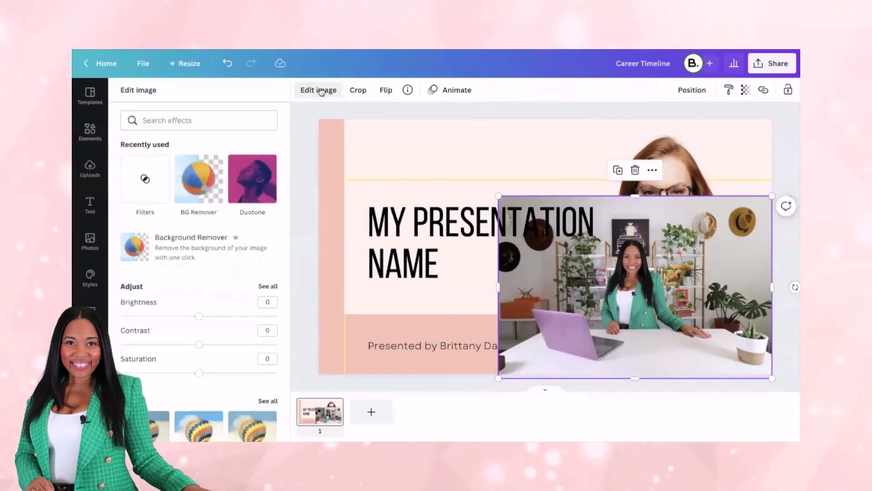
click(191, 200)
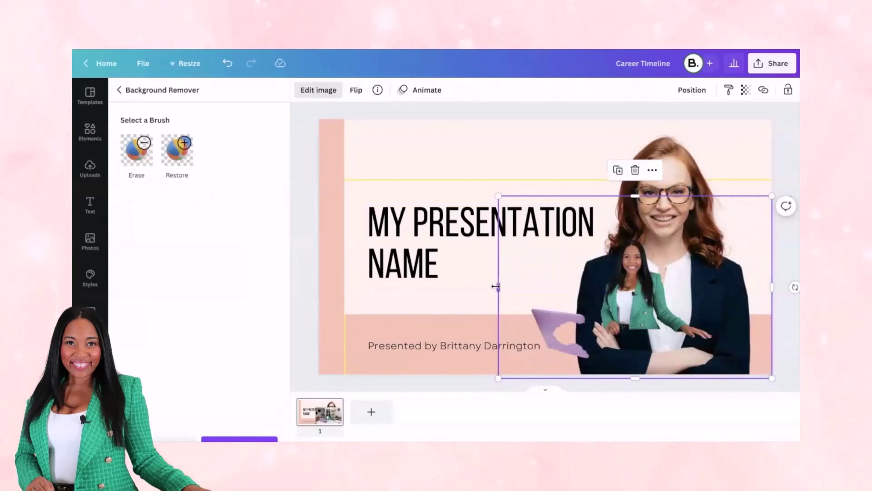
drag(496, 286, 591, 281)
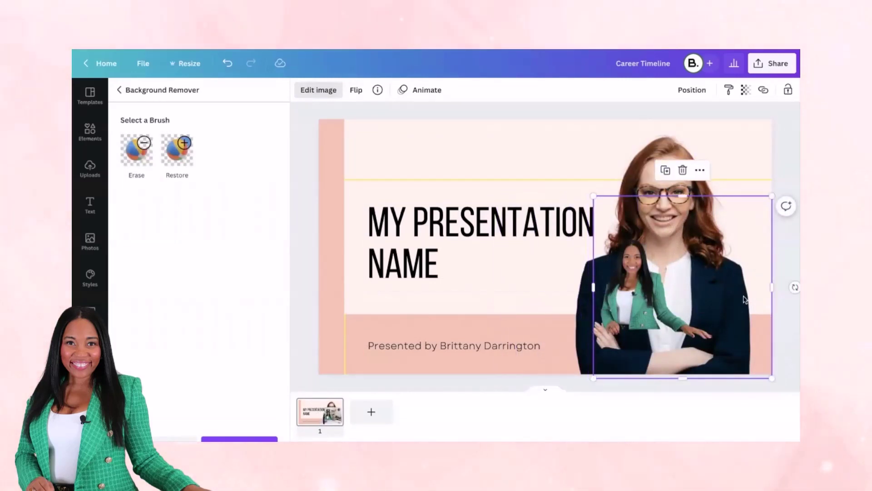
drag(771, 287, 714, 288)
Enlarge the presenter cutout and move it down over the slide's lower edge, in front of the template's portrait.
drag(710, 192, 776, 108)
drag(686, 232, 657, 309)
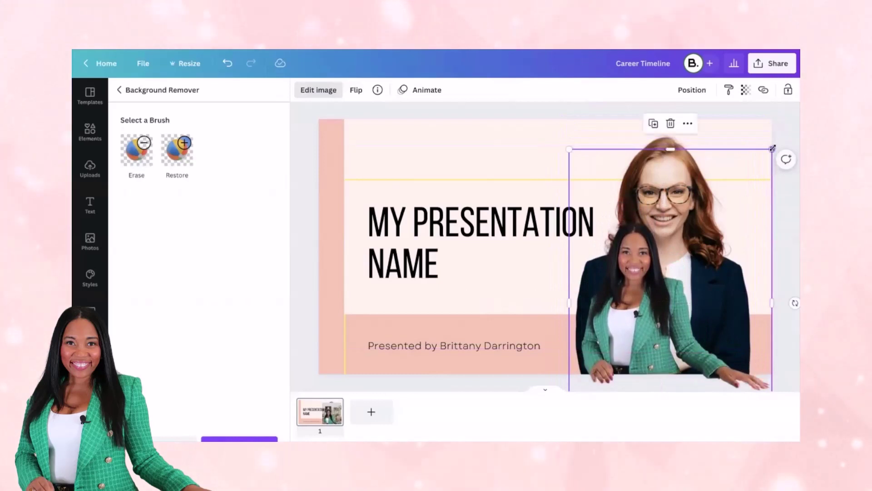
drag(773, 148, 797, 111)
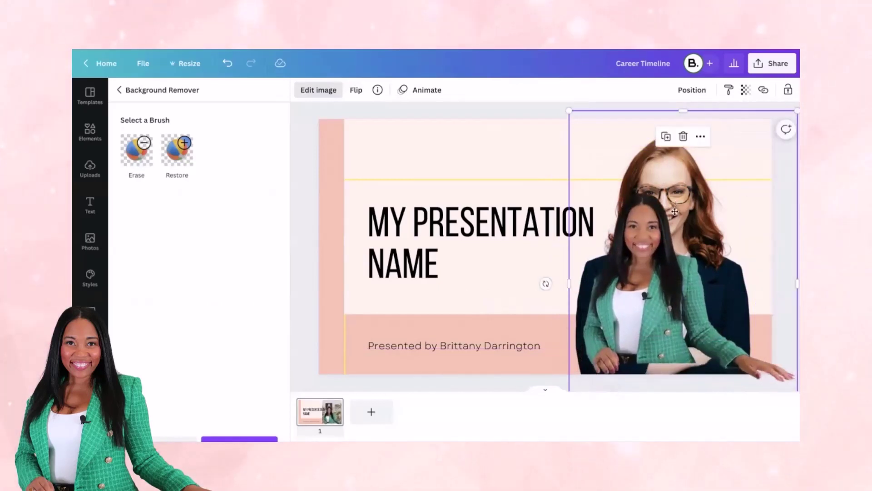
drag(675, 211, 670, 268)
Delete the template's portrait of the red-haired woman and enlarge the presenter cutout to fill the slide's right side.
click(639, 154)
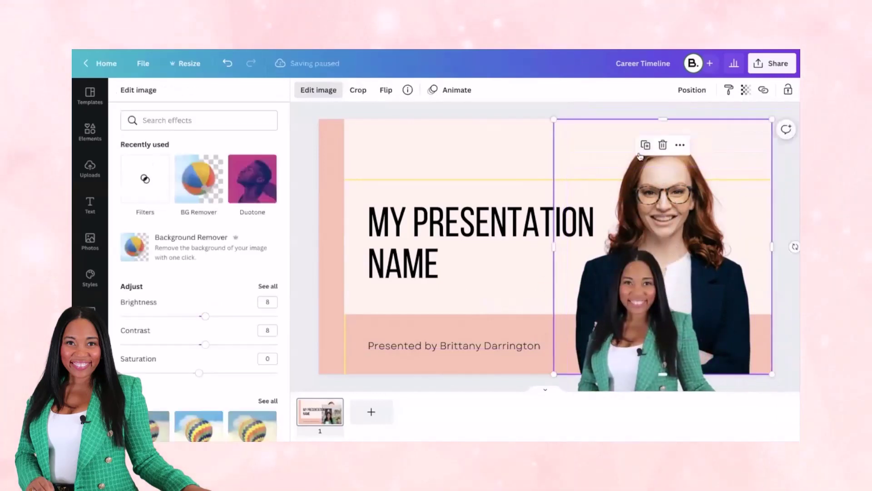
key(Delete)
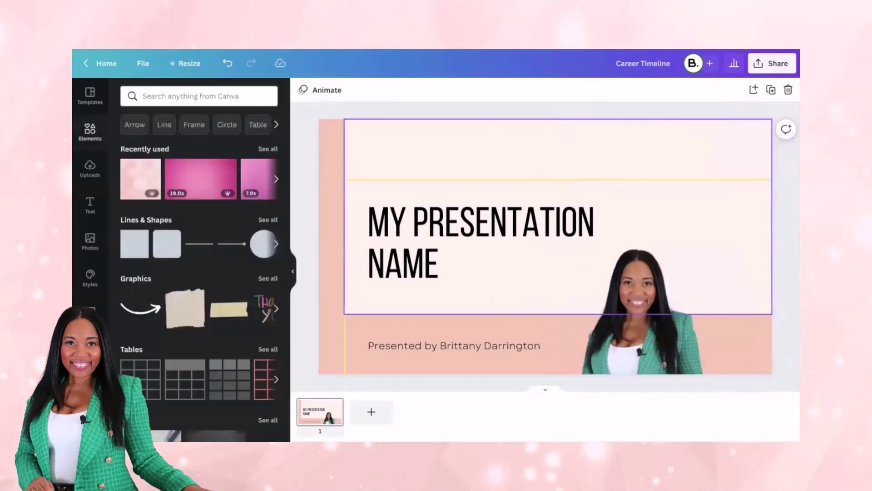
click(636, 312)
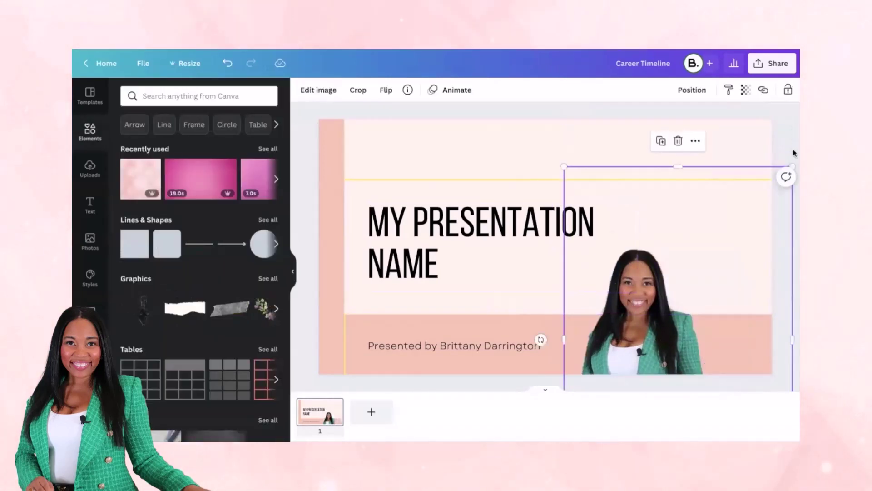
drag(791, 165, 792, 59)
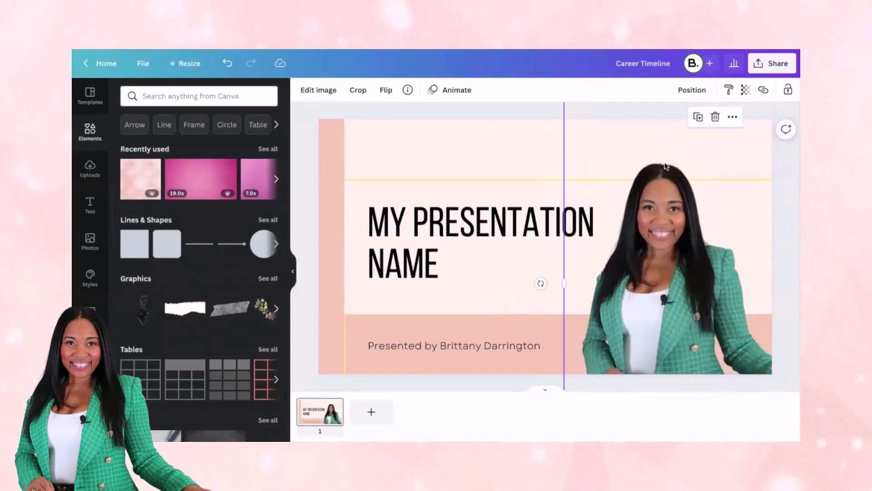
drag(661, 169, 654, 175)
click(306, 176)
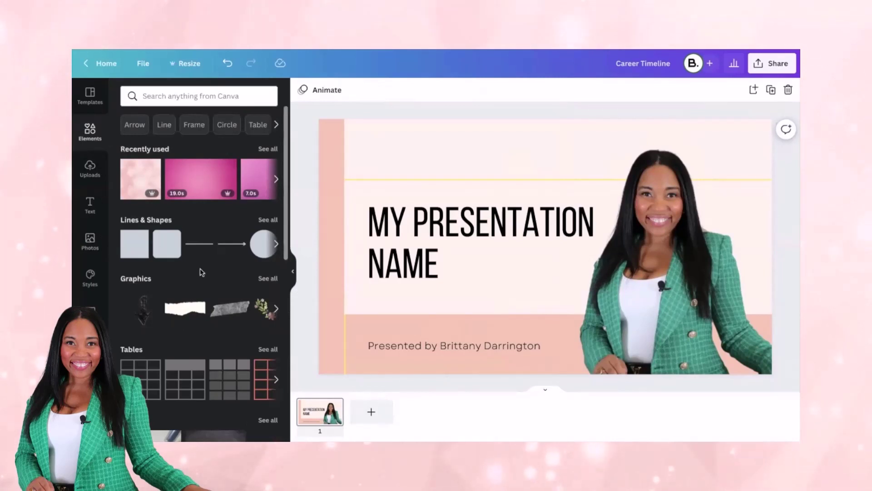
Add a blank second page after the cover and show the Career Timeline template's page layouts.
click(370, 412)
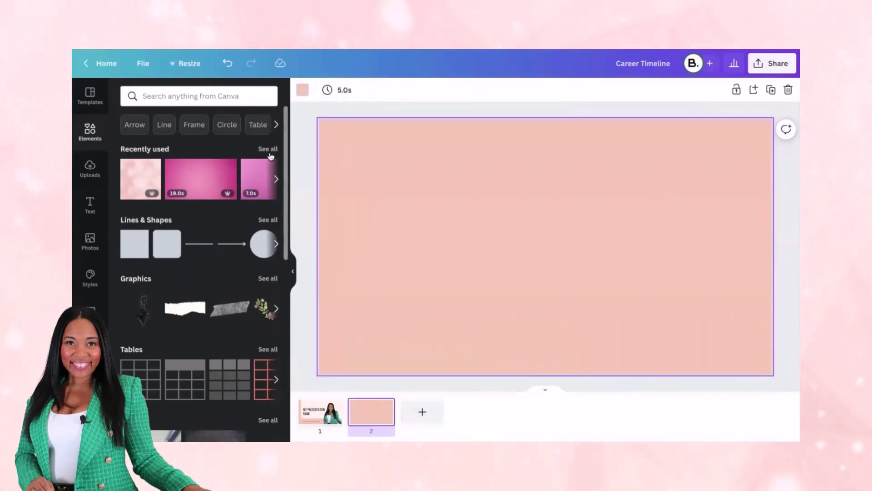
click(89, 95)
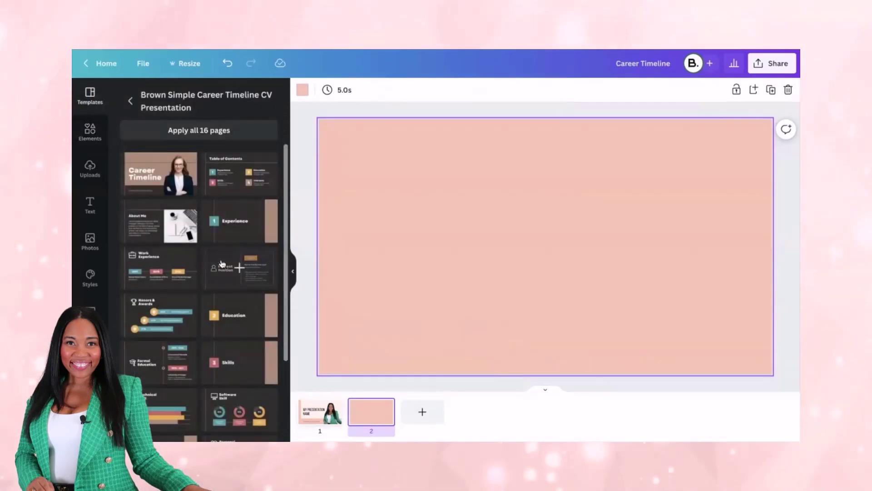
Switch to the membership club website and look through its list of template topics.
mouse_move(436, 50)
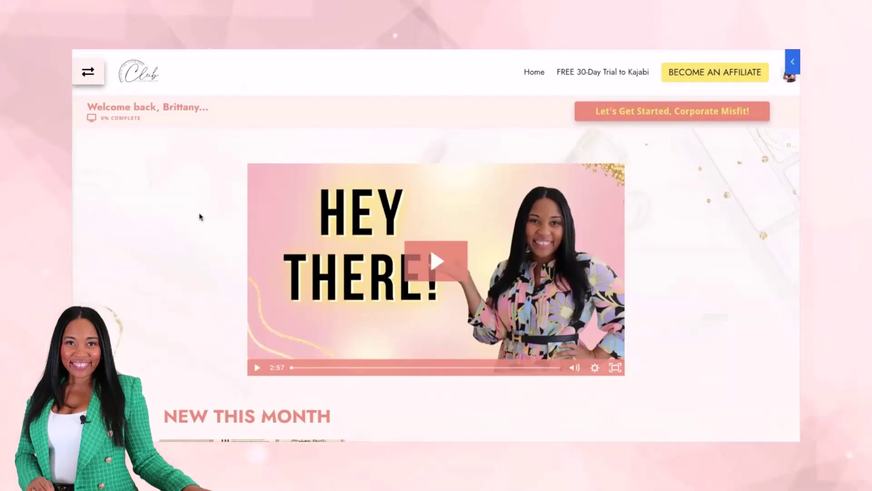
scroll(194, 212, down, 15)
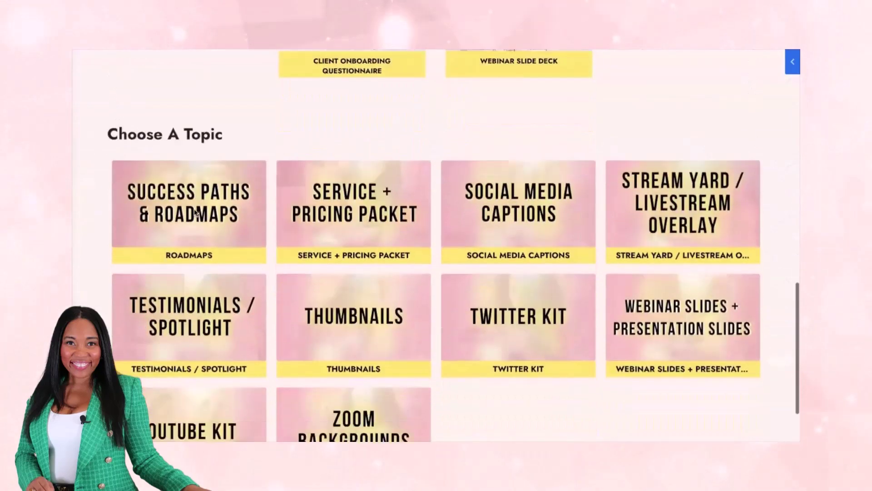
scroll(194, 212, up, 15)
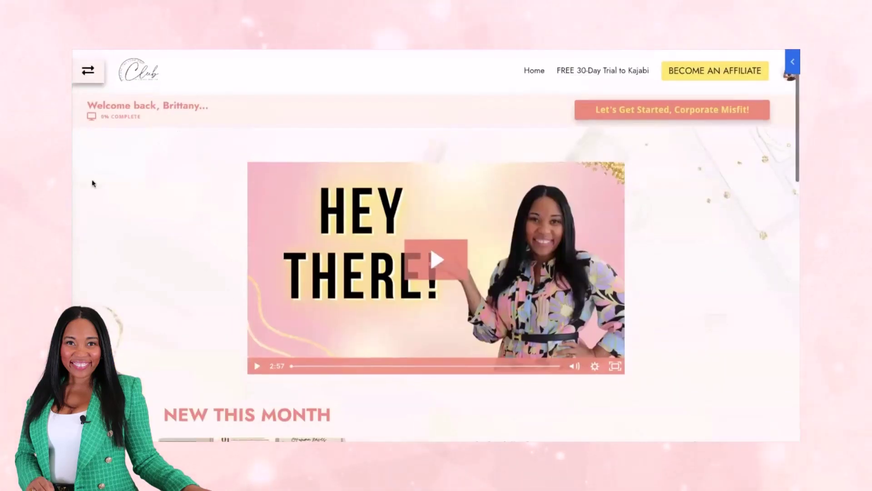
scroll(92, 183, down, 15)
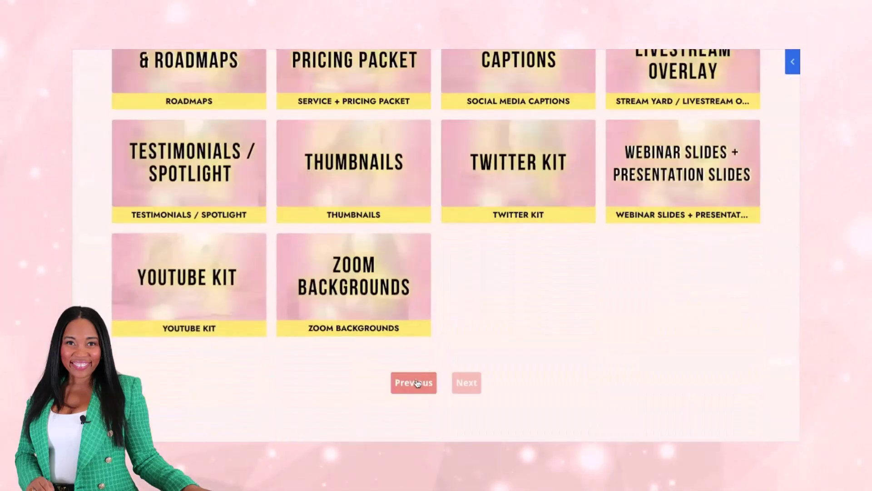
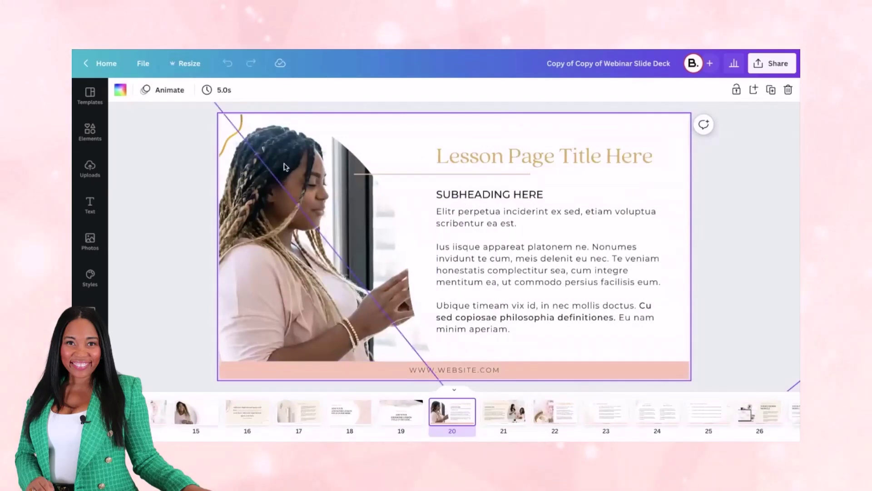
On slide 20 of the webinar slide deck, swap the photo for the group photo and recolour the title coral from the NEW BD TEAM PALETTE.
click(90, 241)
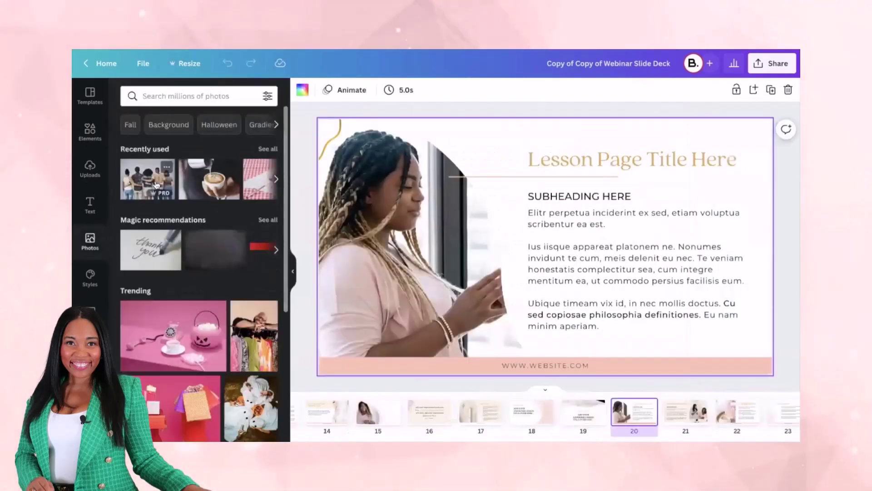
drag(157, 184, 360, 173)
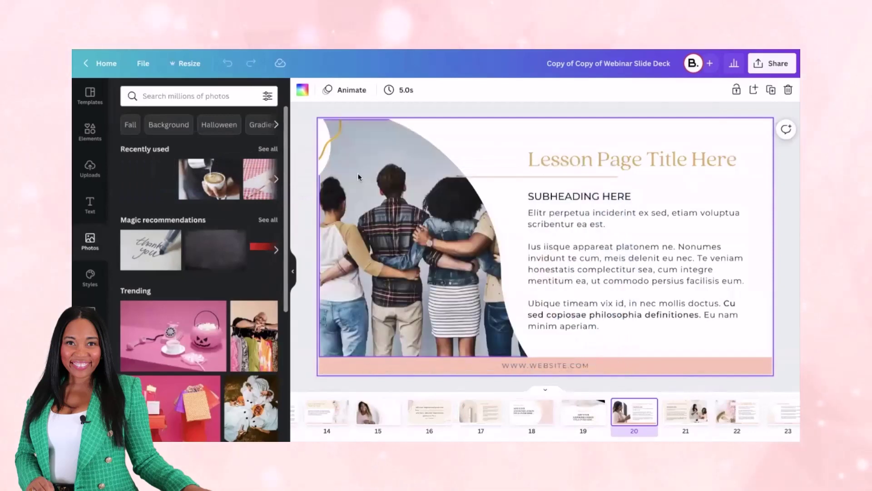
click(576, 156)
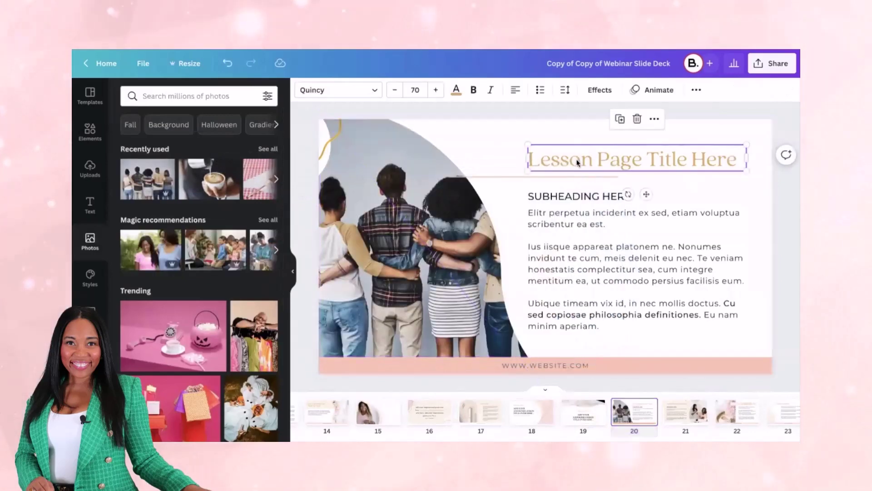
double_click(576, 156)
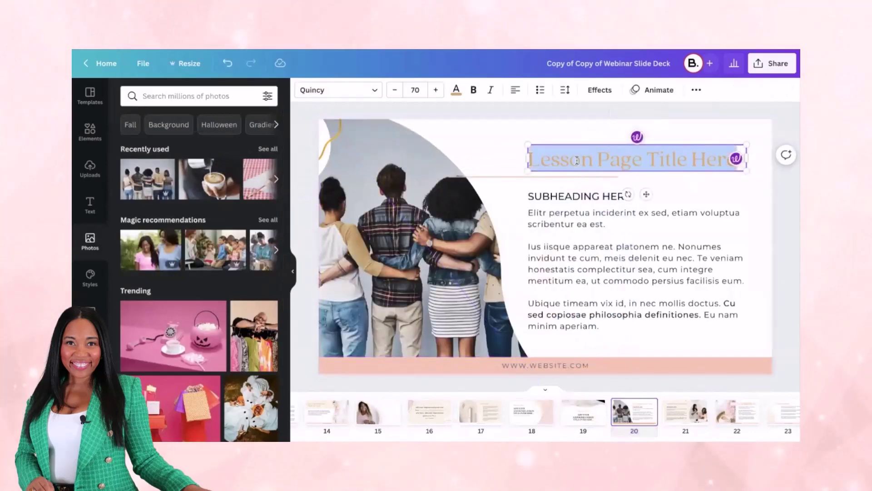
click(454, 90)
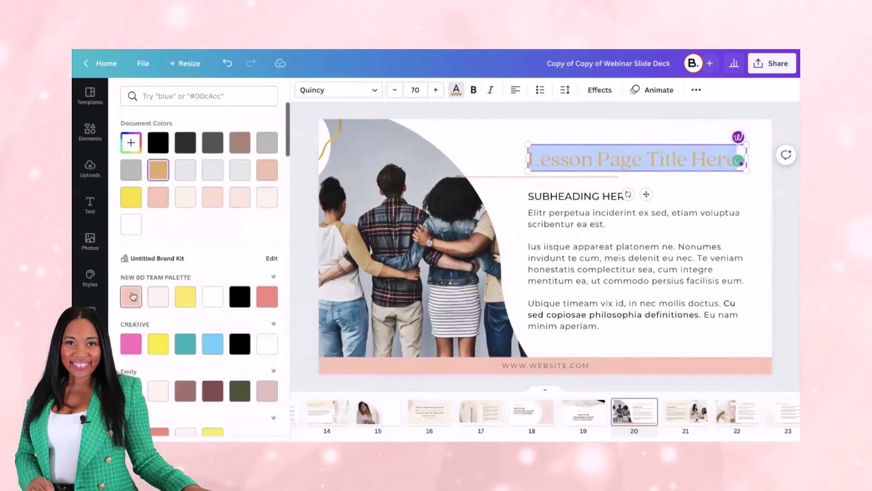
click(266, 296)
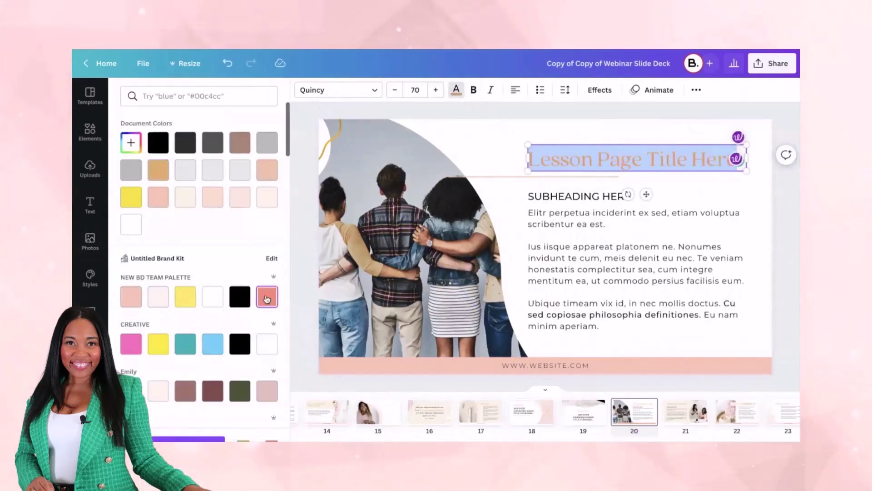
click(592, 231)
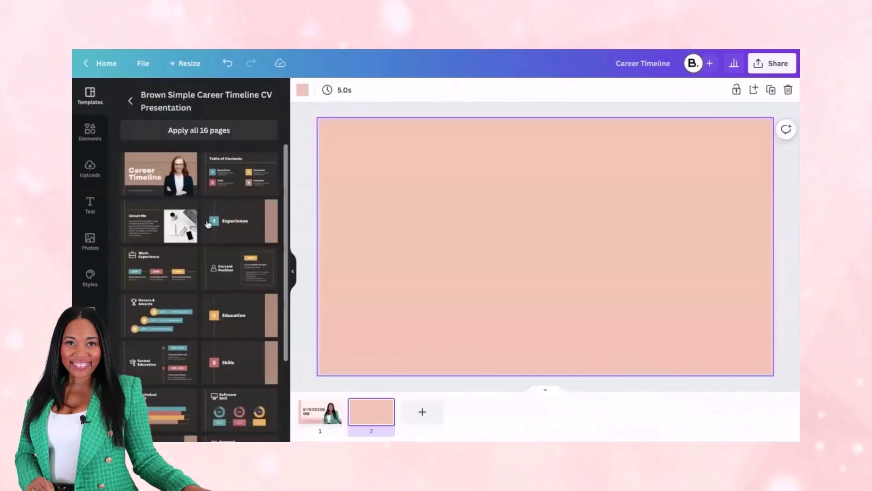
Return to the cover slide and open the Present options for sharing the design.
right_click(320, 411)
click(538, 216)
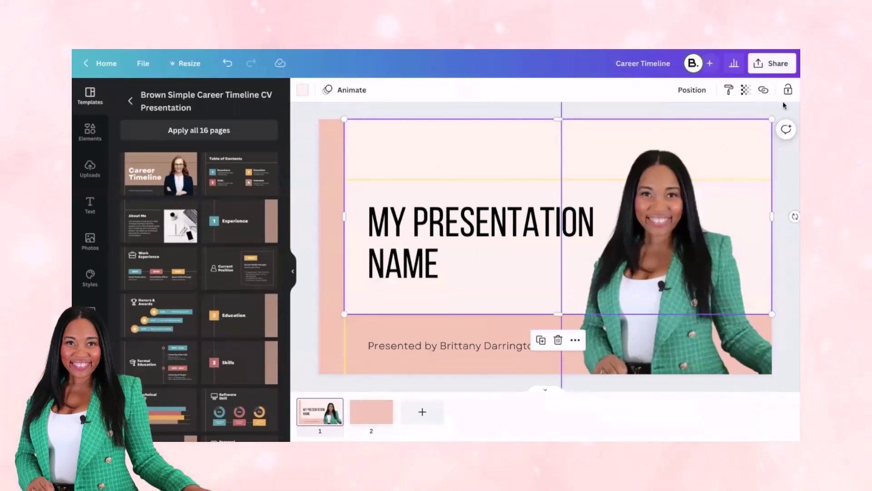
click(769, 66)
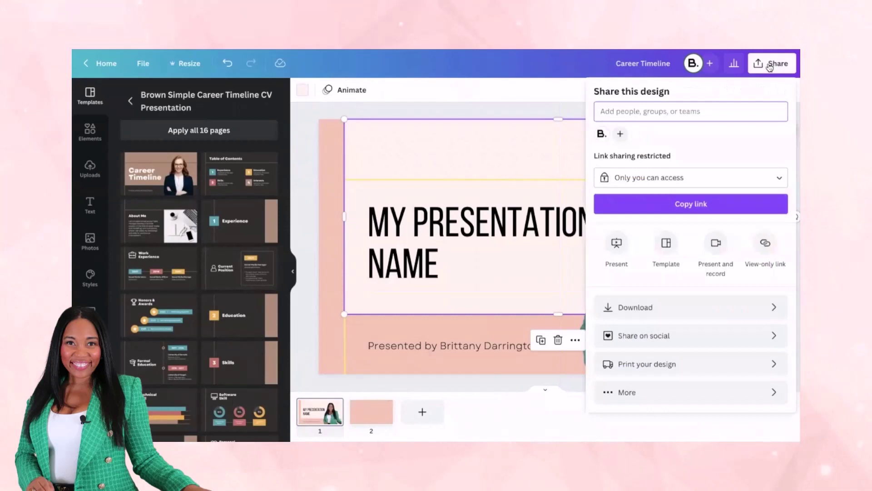
click(616, 245)
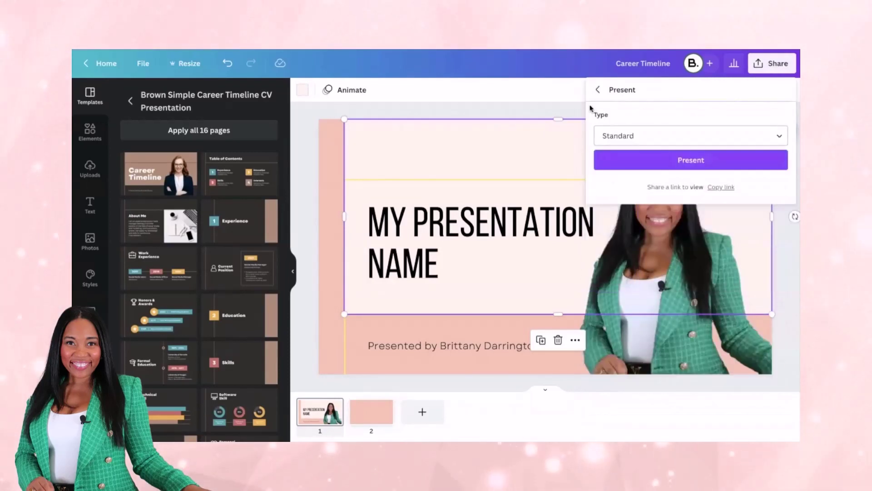
Choose Present and record as the presentation type and go to the recording studio.
click(623, 137)
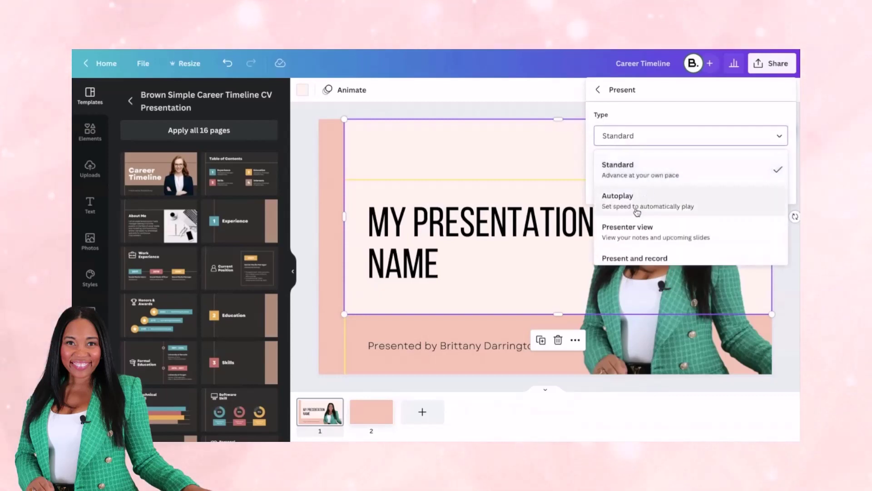
scroll(637, 227, down, 1)
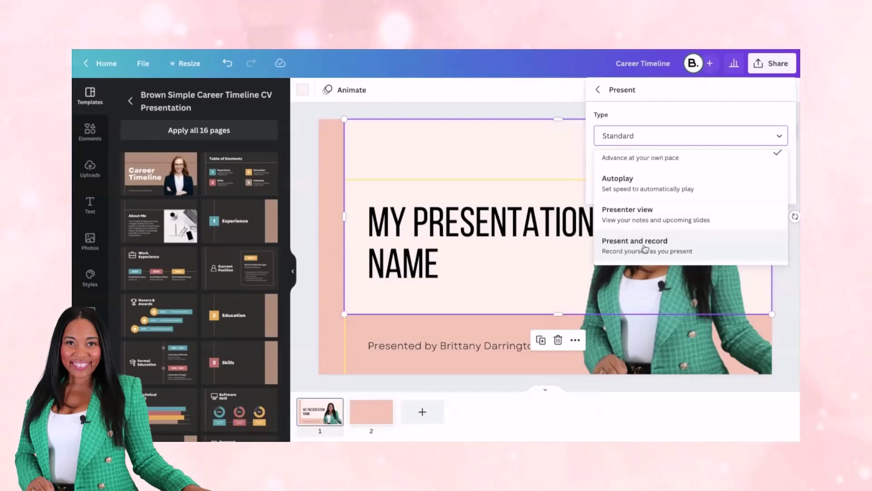
click(648, 249)
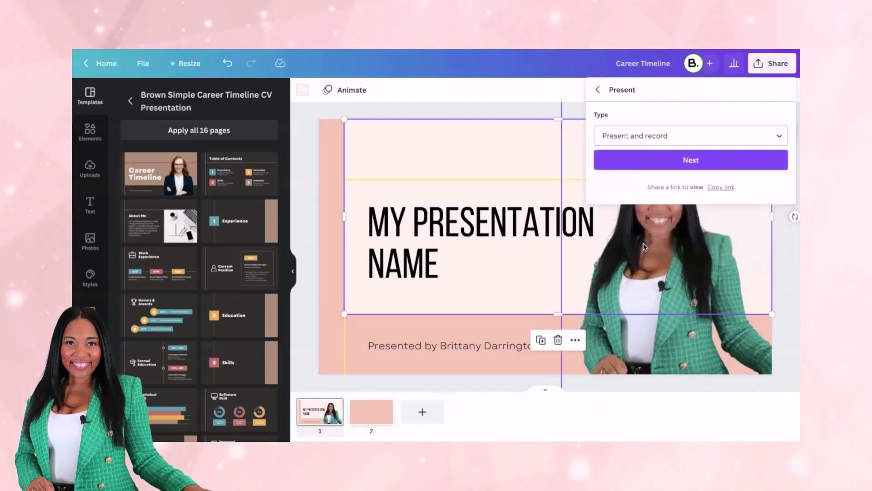
click(636, 159)
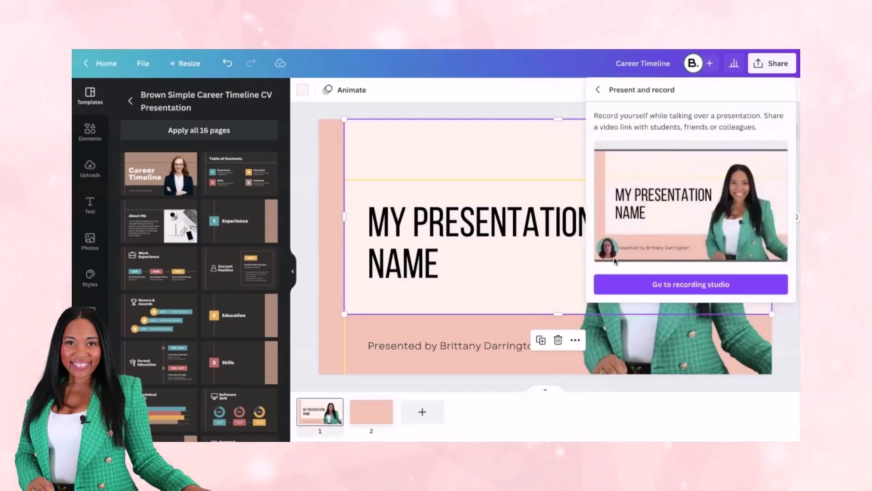
click(670, 287)
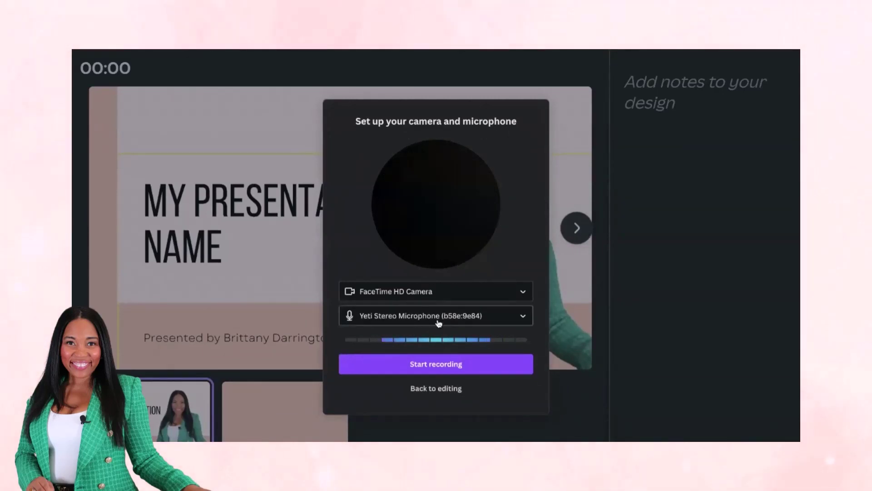
Select the Yeti Stereo Microphone and the FaceTime HD Camera as the recording devices.
click(520, 318)
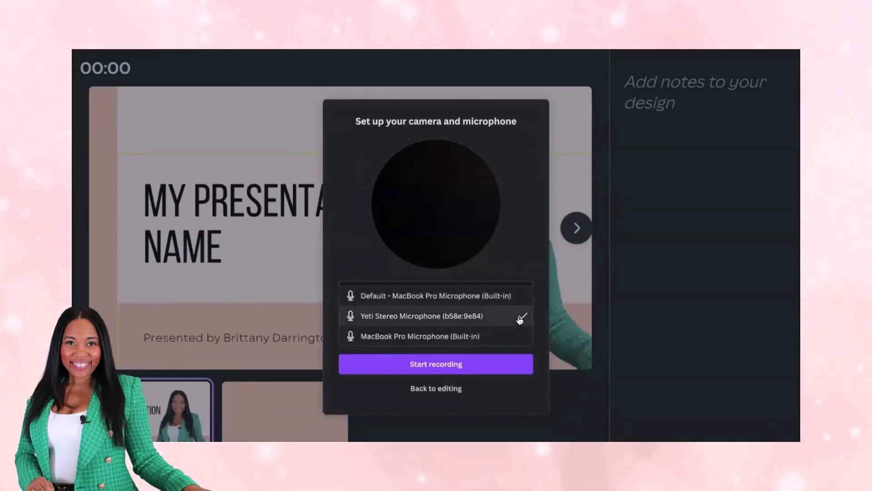
click(511, 320)
click(523, 292)
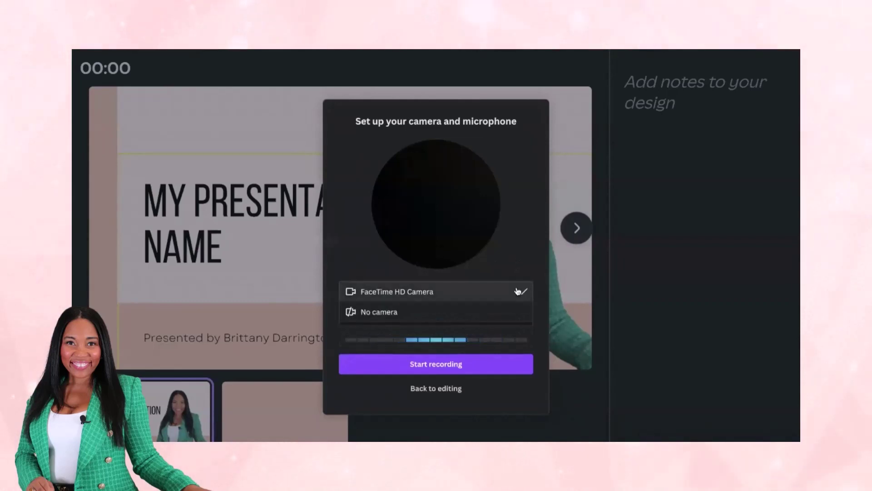
click(520, 236)
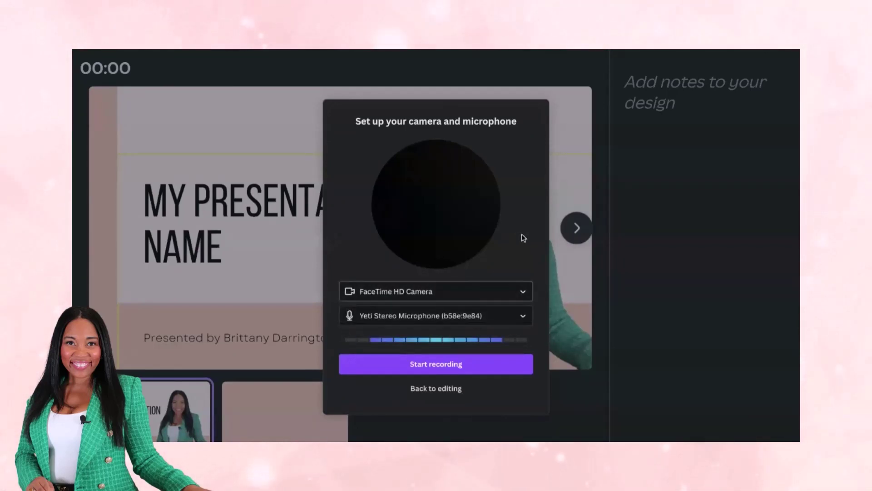
Record the presentation with the cover slide showing, and end the recording.
click(420, 363)
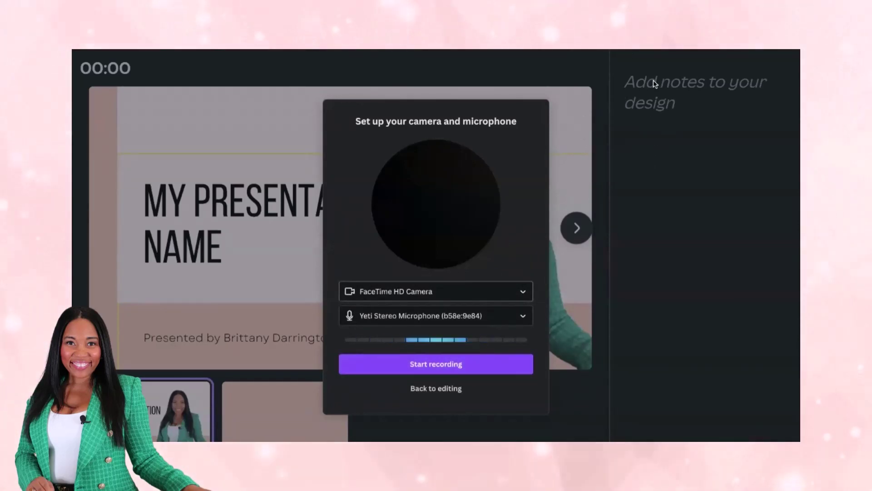
click(439, 370)
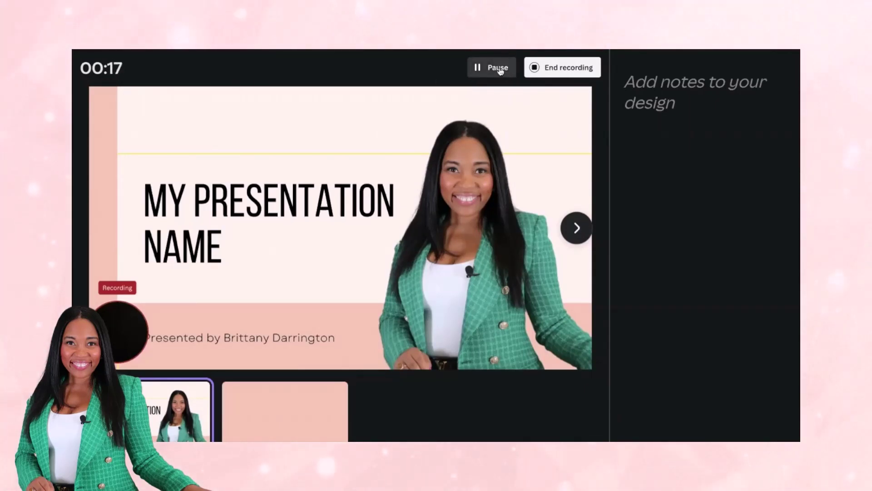
click(568, 68)
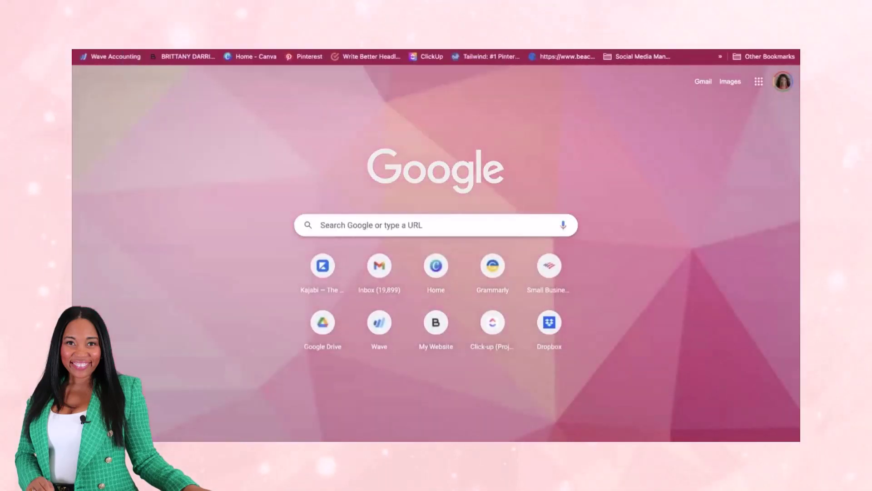
Open the recorded presentation's link in a new browser tab and play the video.
key(Return)
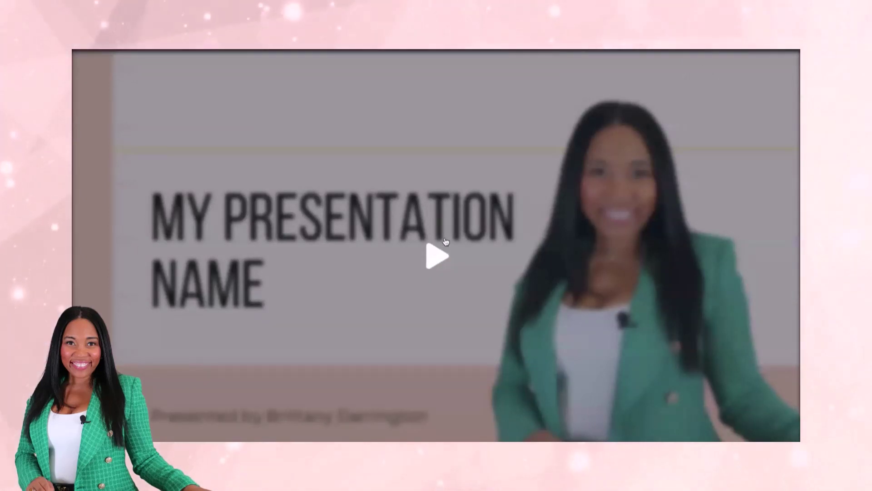
click(433, 259)
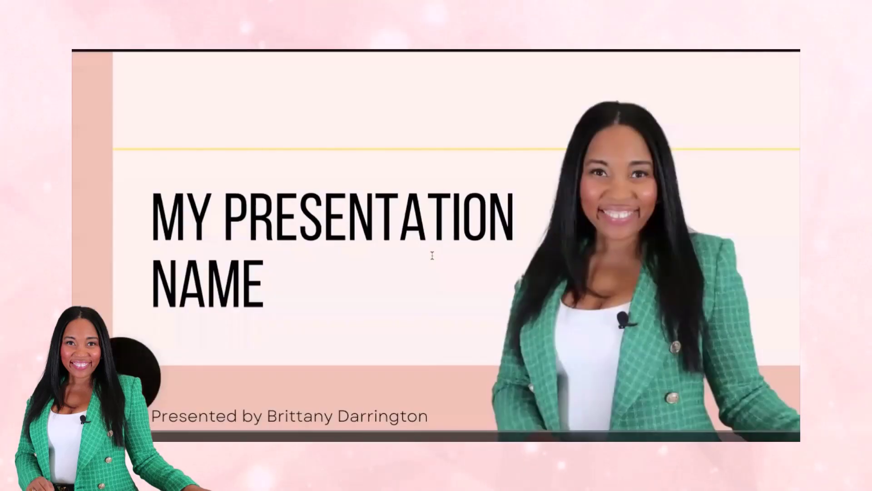